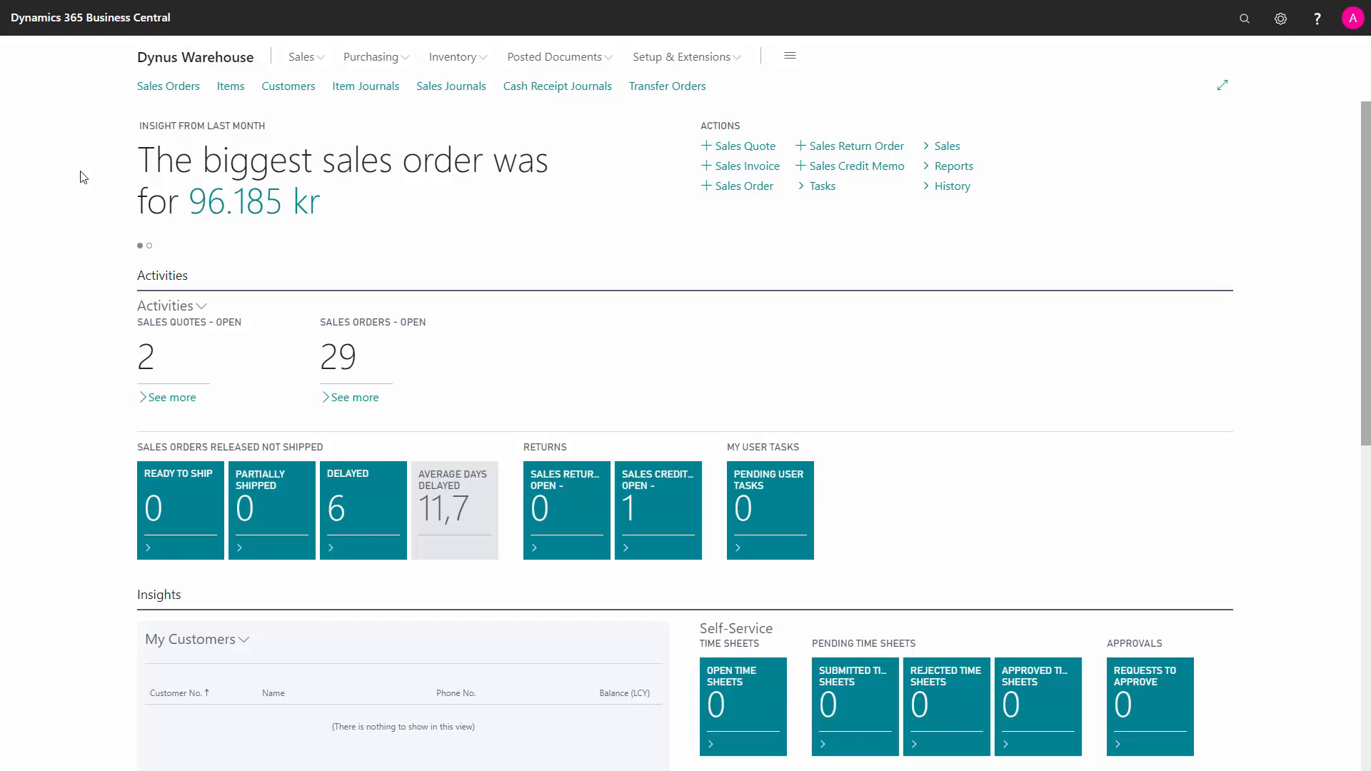
# Find item 1251 in the items list and open its bin contents
pyautogui.click(238, 92)
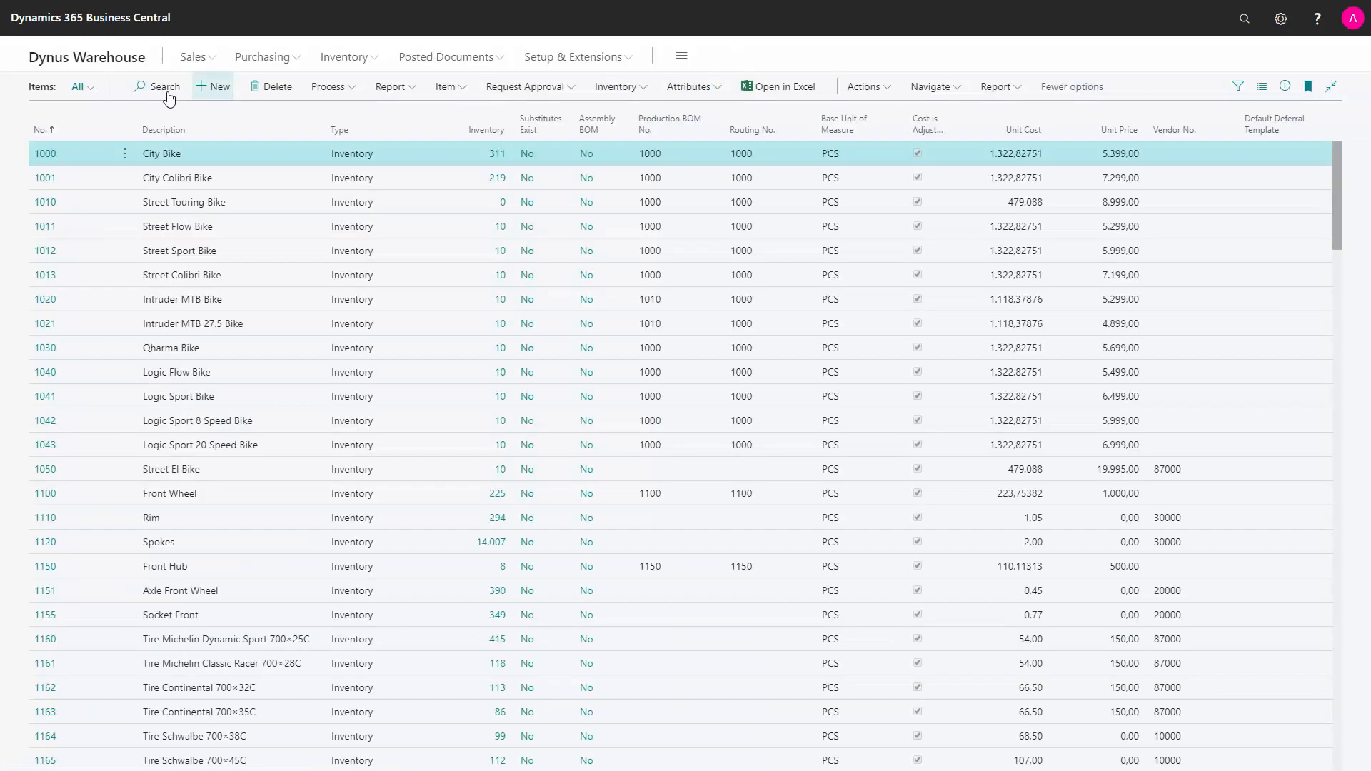
pyautogui.click(162, 93)
pyautogui.write('1251')
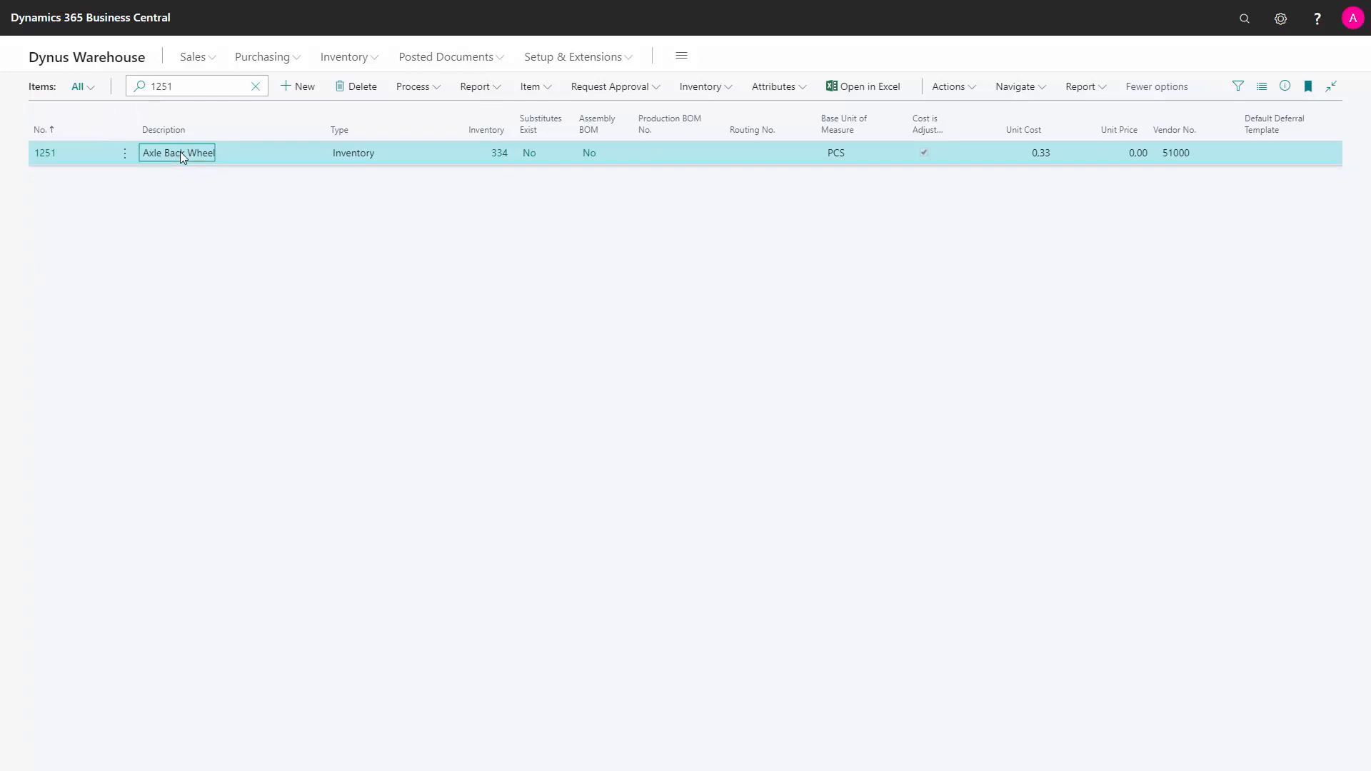
pyautogui.hotkey('alt', 'q')
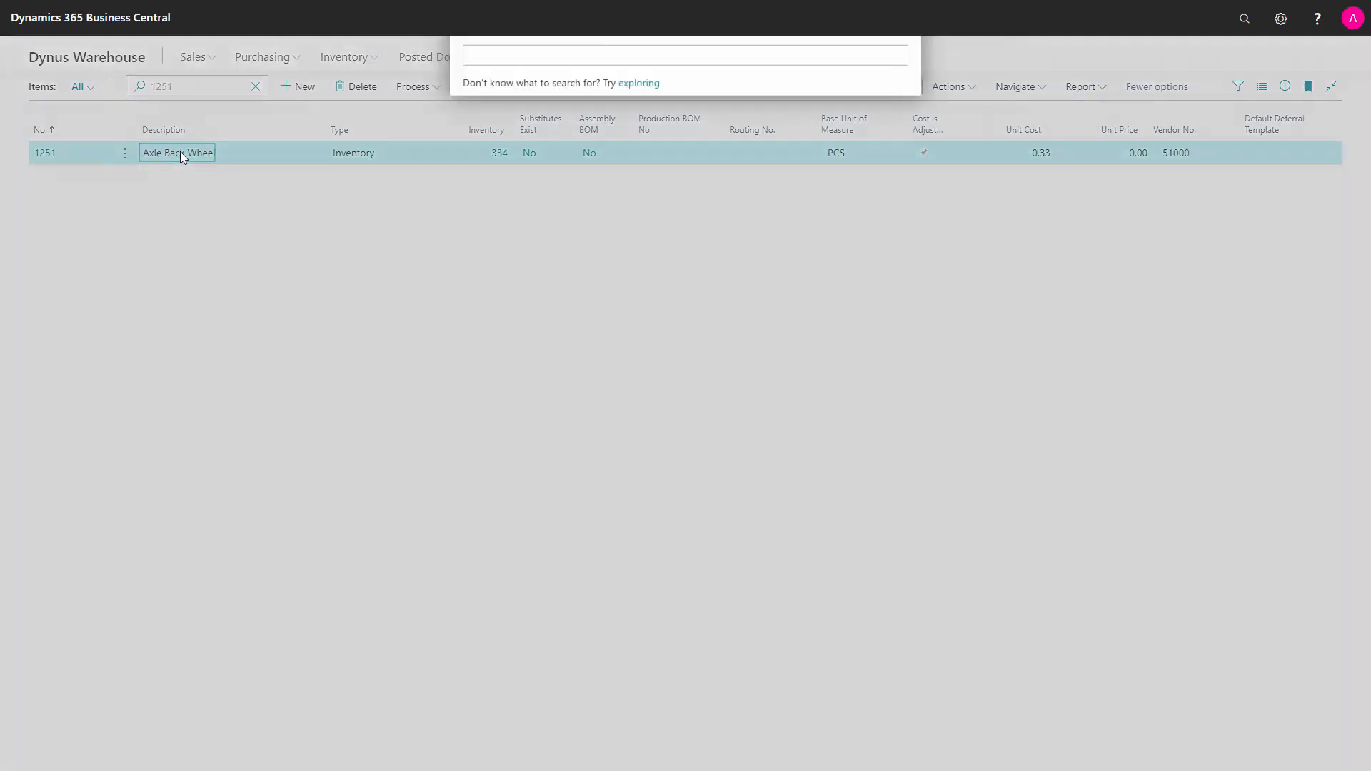
pyautogui.write('bin')
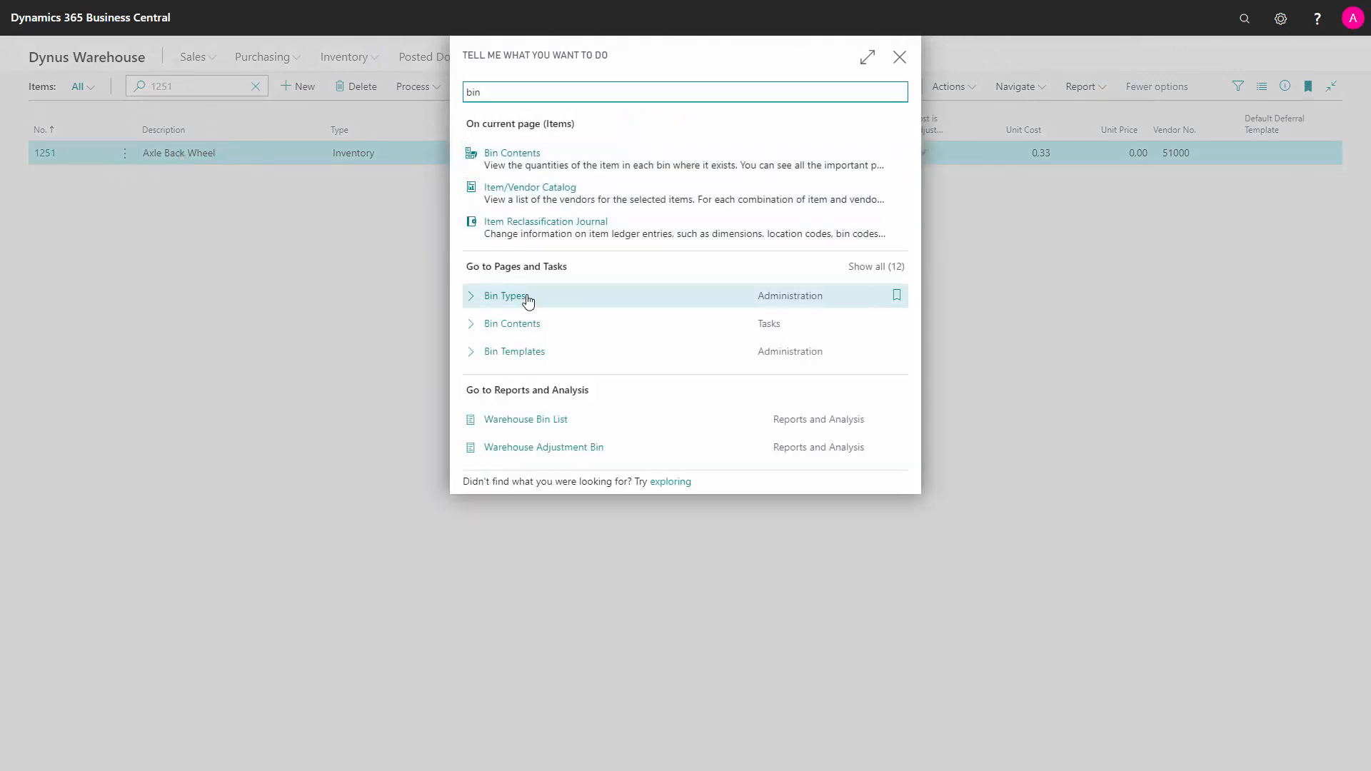
pyautogui.click(529, 151)
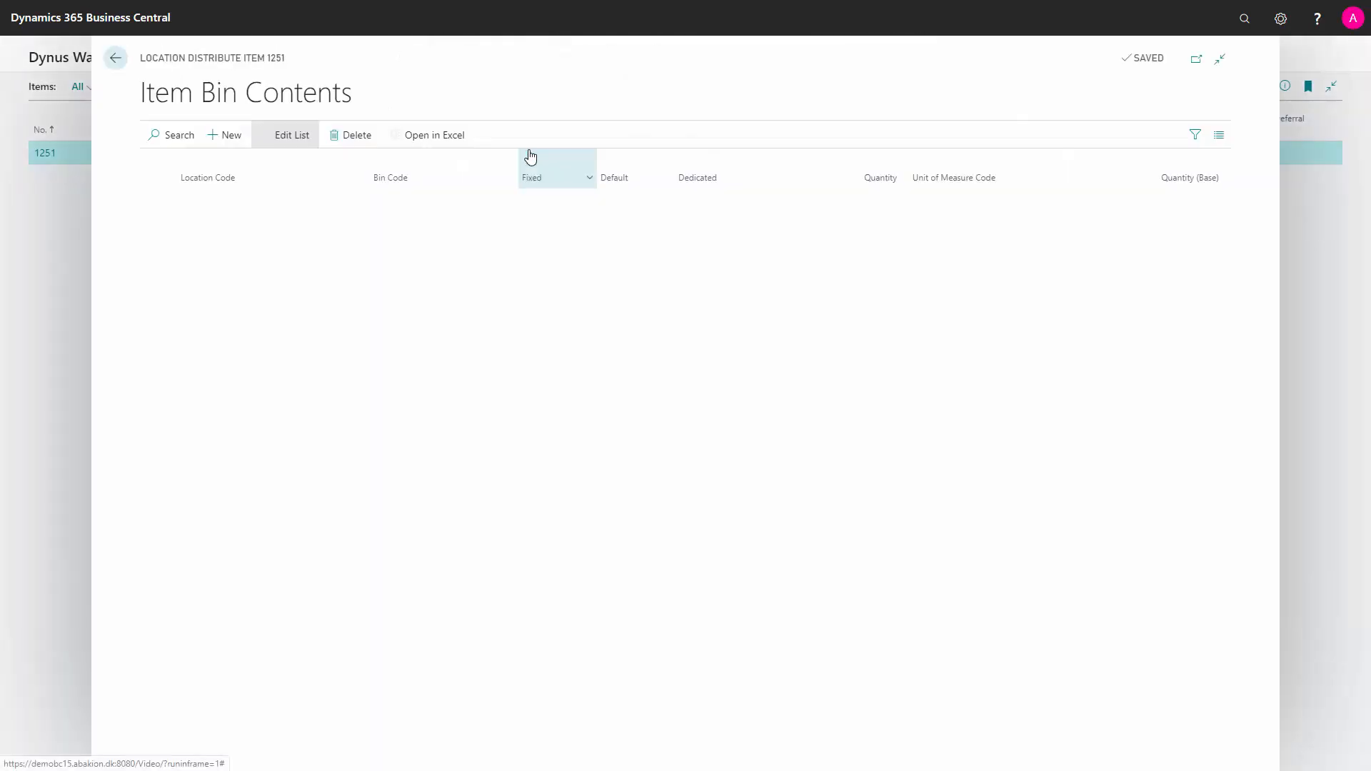
# Examine the item's bins and quantities at the MAIN and WMS CENTER locations, and return to the items list
pyautogui.click(438, 236)
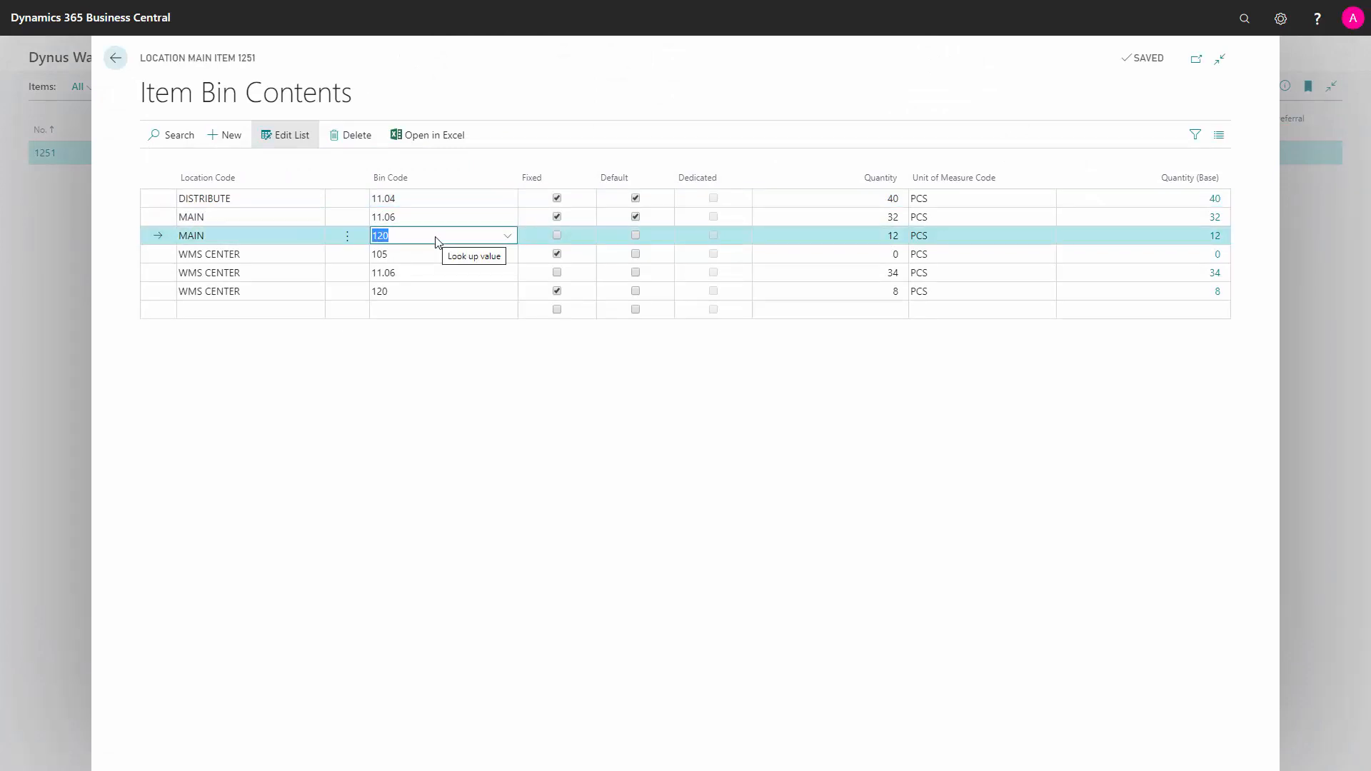
pyautogui.click(439, 292)
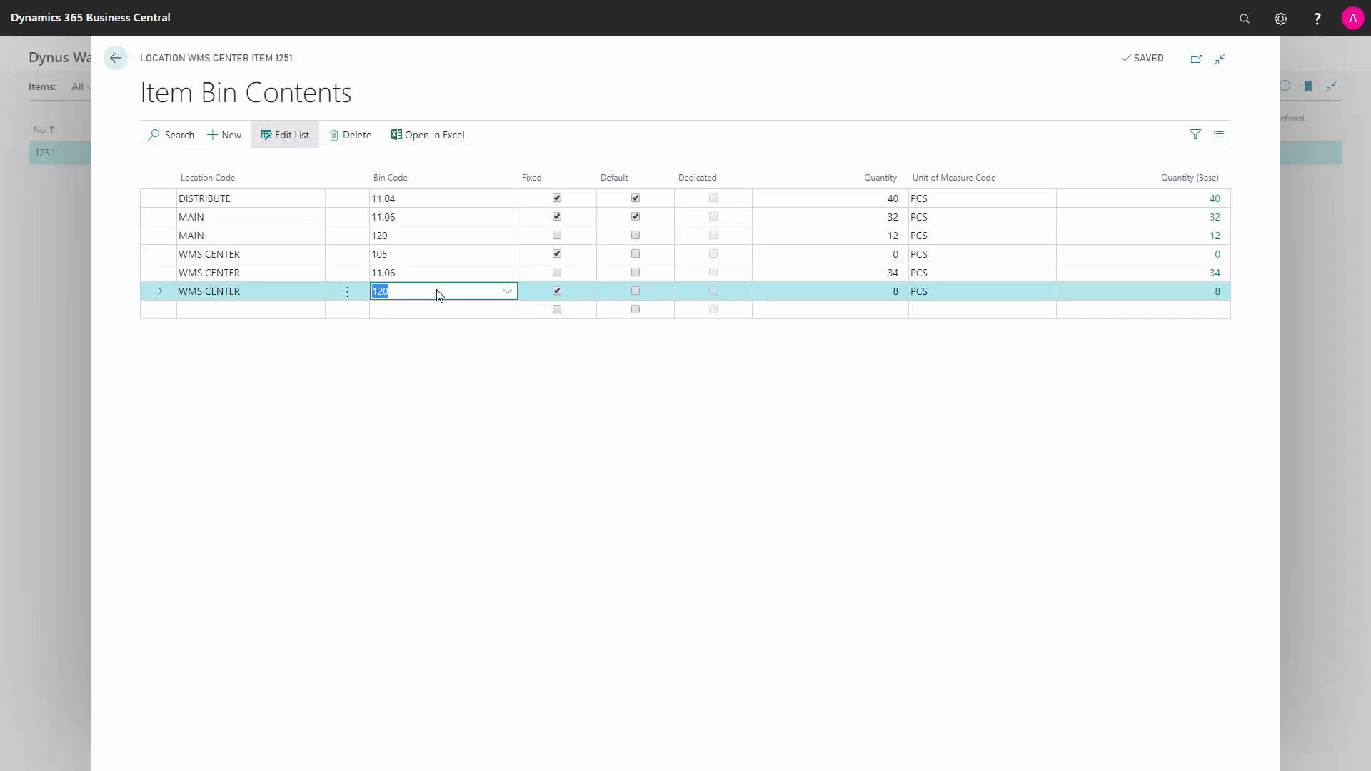
pyautogui.press('Up')
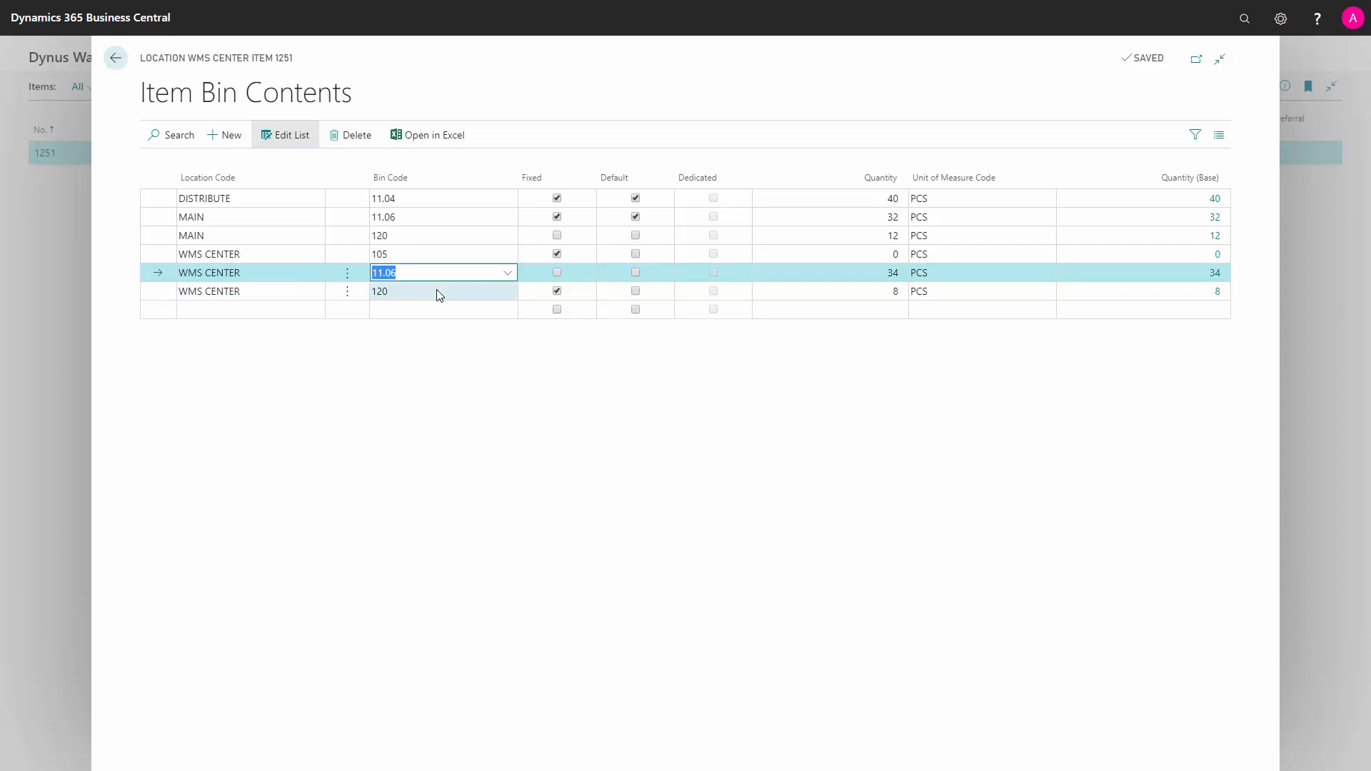
pyautogui.click(402, 217)
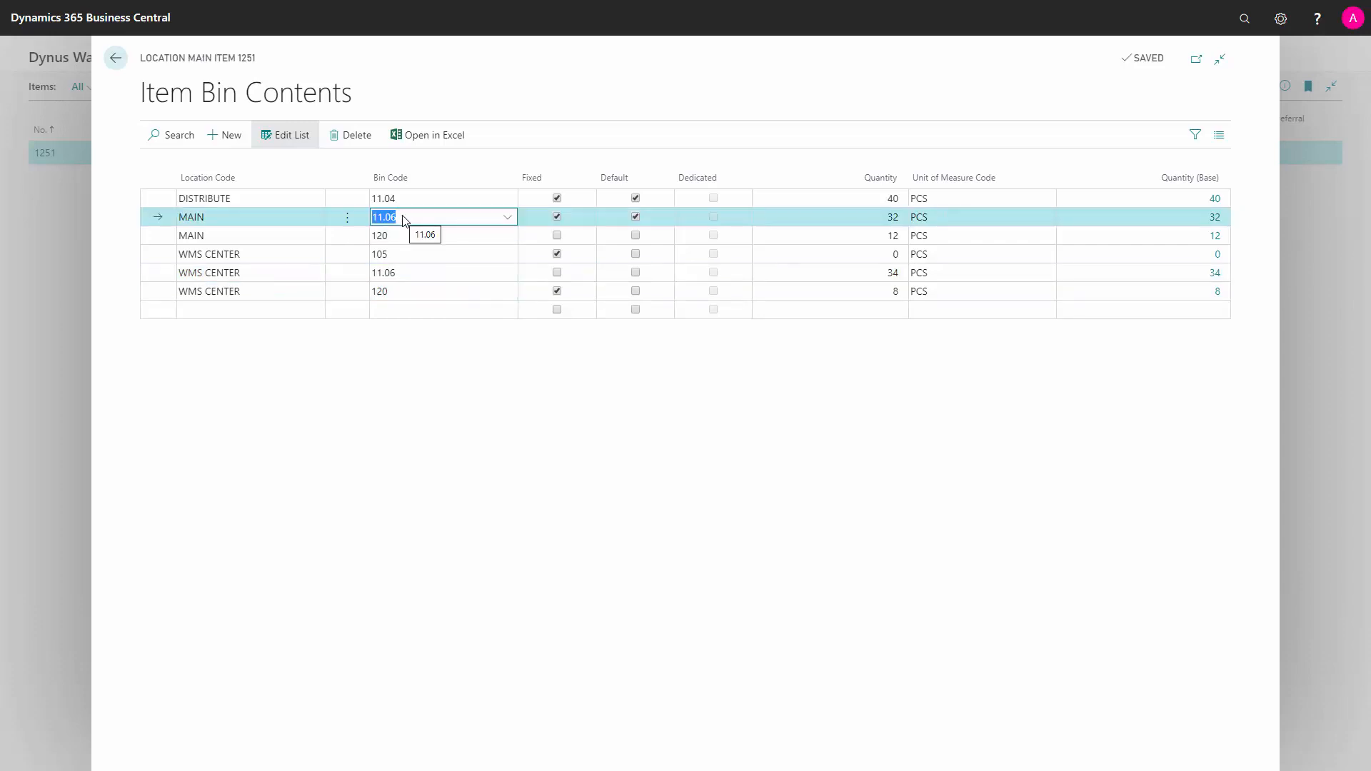
pyautogui.click(115, 59)
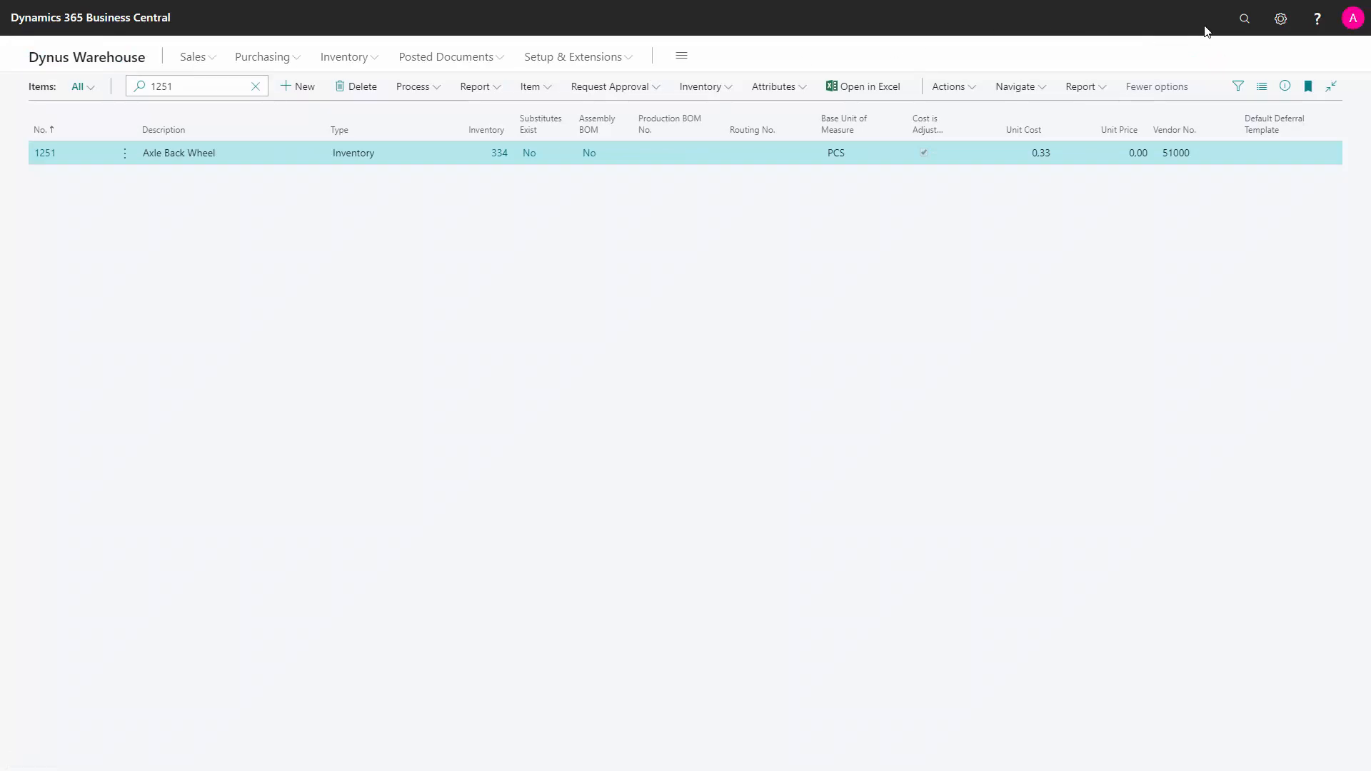
# Find the Internal Movements page and open the existing internal movement for location MAIN
pyautogui.click(1243, 23)
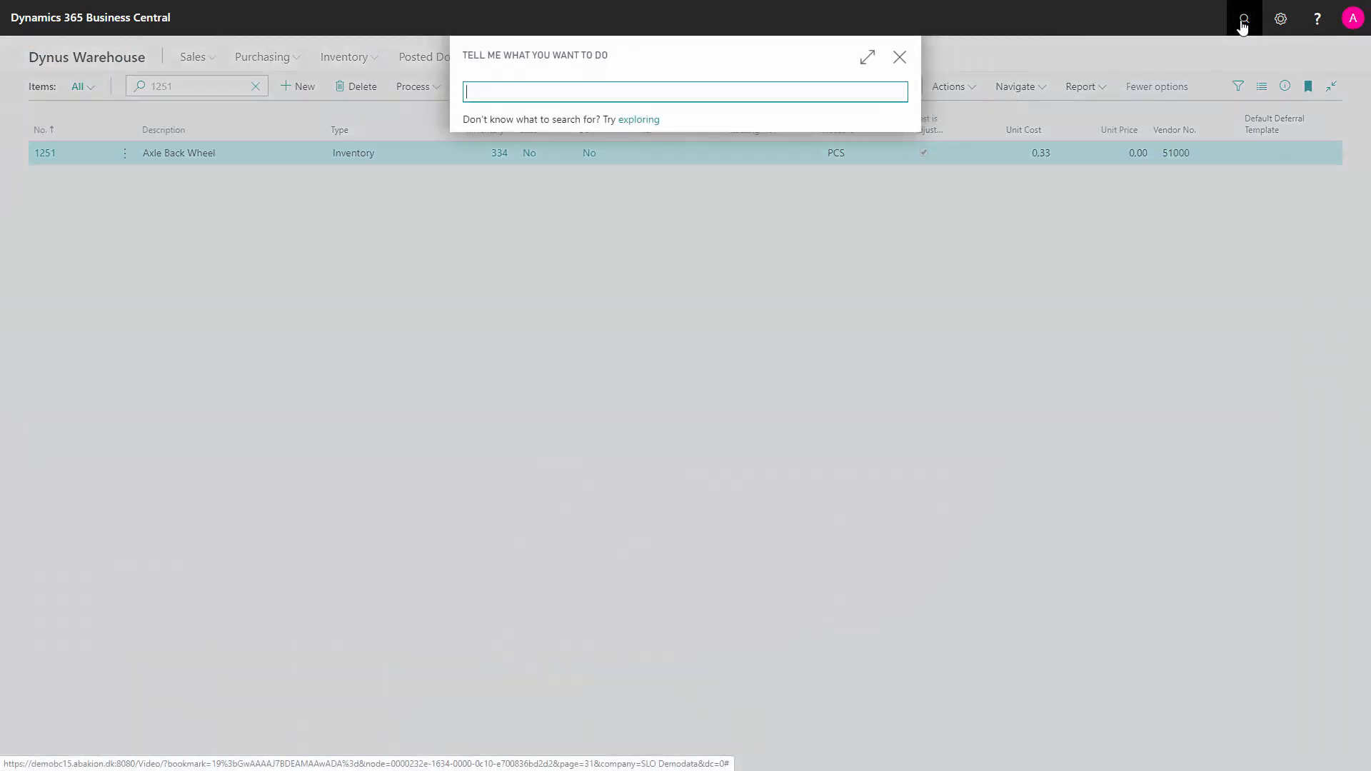
pyautogui.write('inter ')
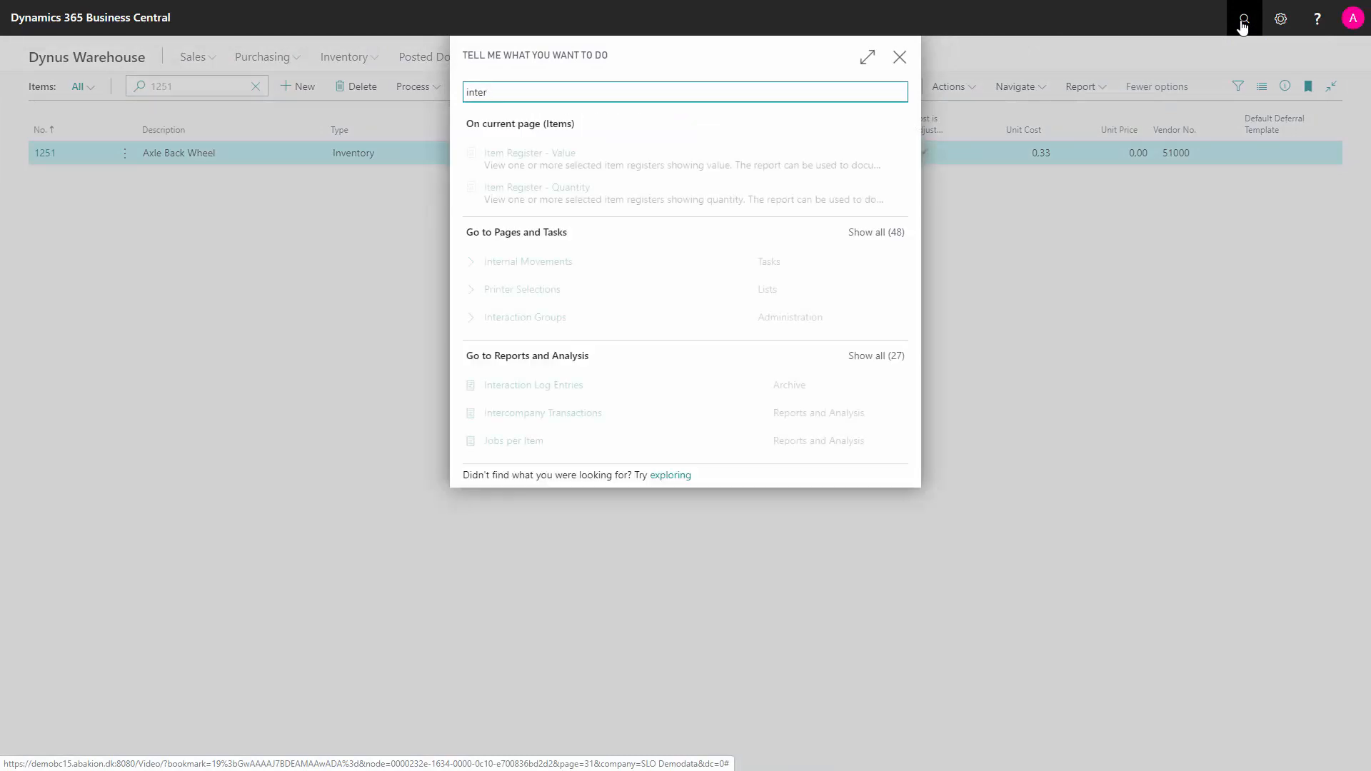
pyautogui.write('mov')
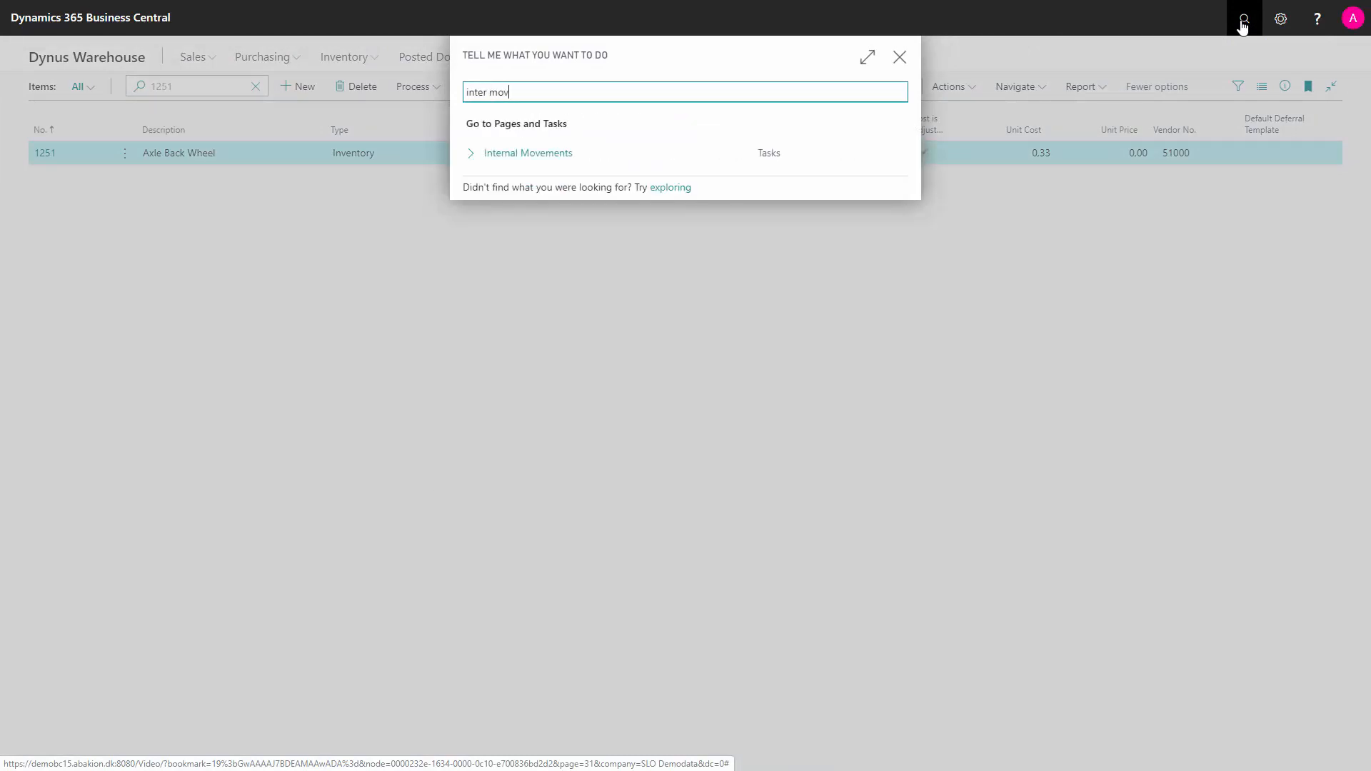
pyautogui.click(556, 154)
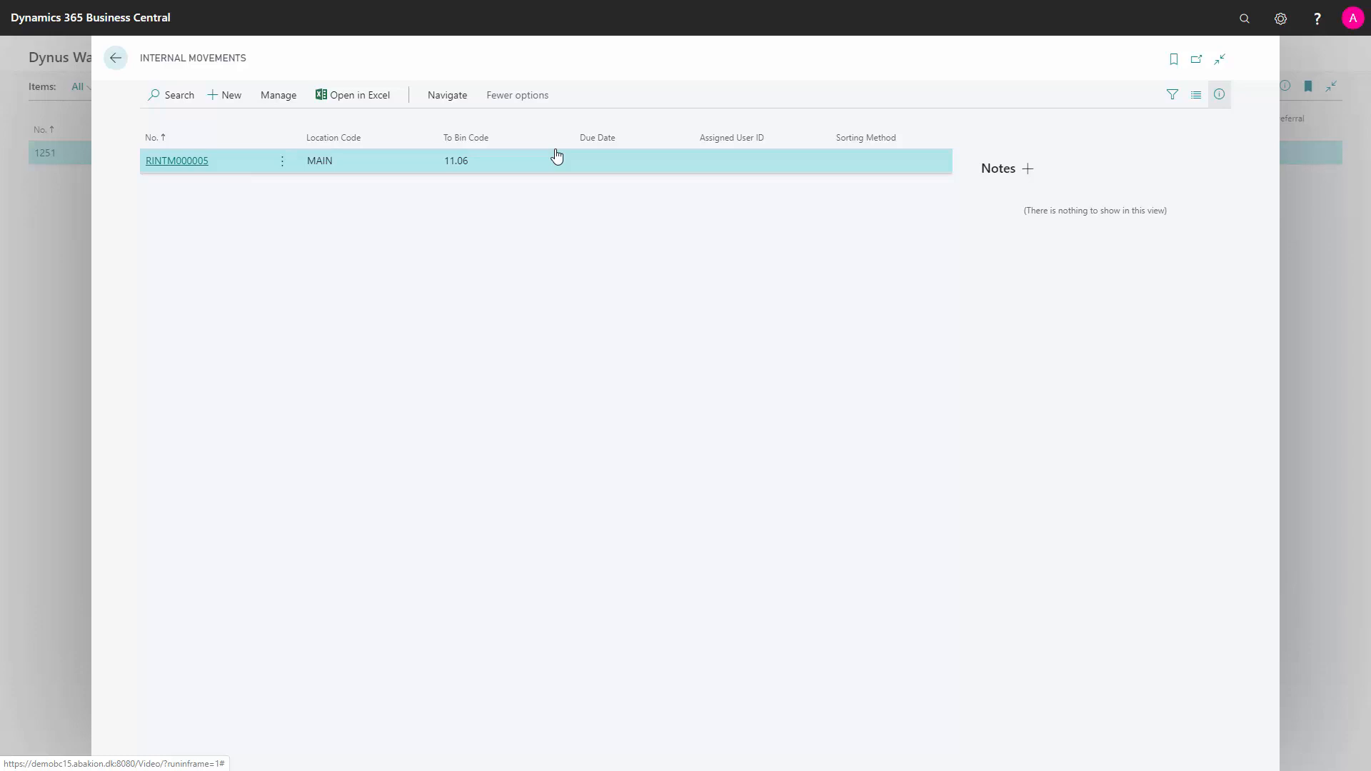
pyautogui.click(177, 160)
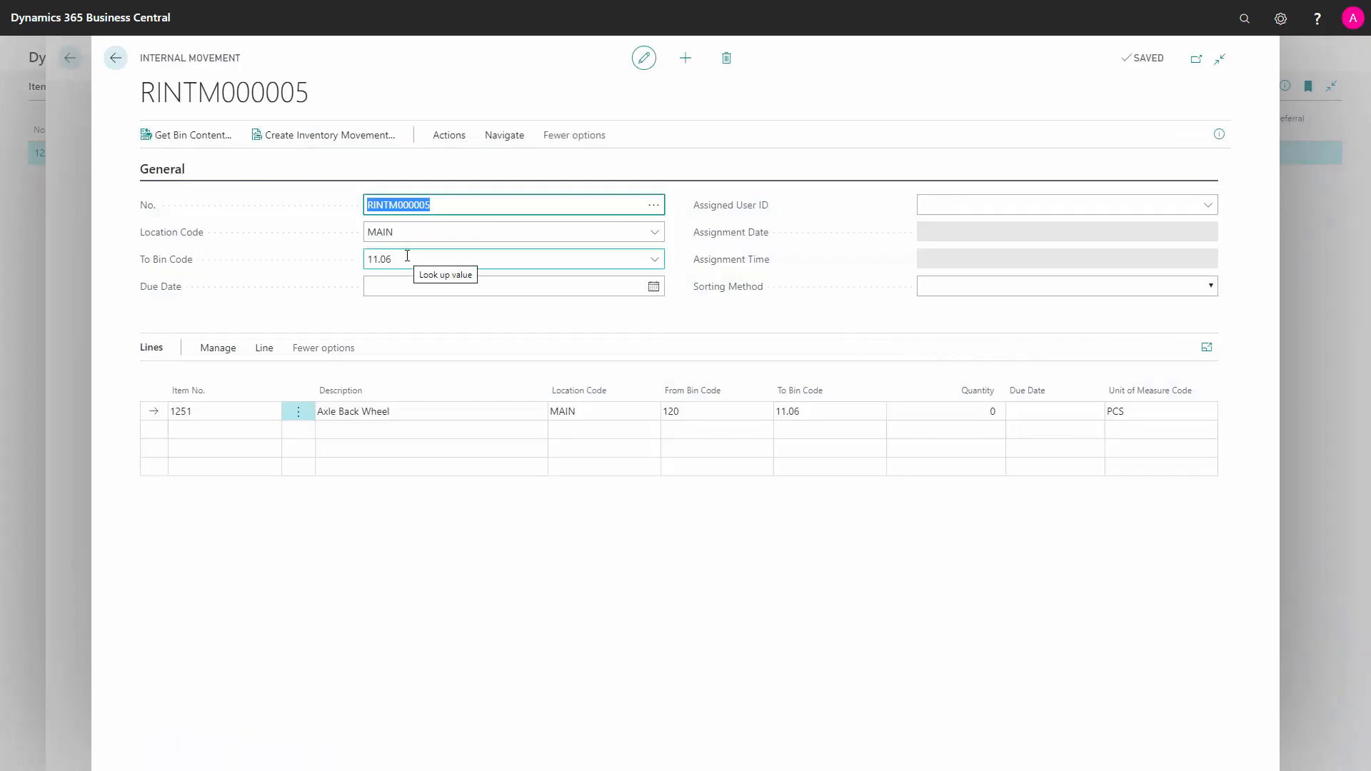
# Check the bin codes on the internal movement and set the quantity of the Axle Back Wheel line to 12
pyautogui.moveTo(411, 259); pyautogui.dragTo(345, 268)
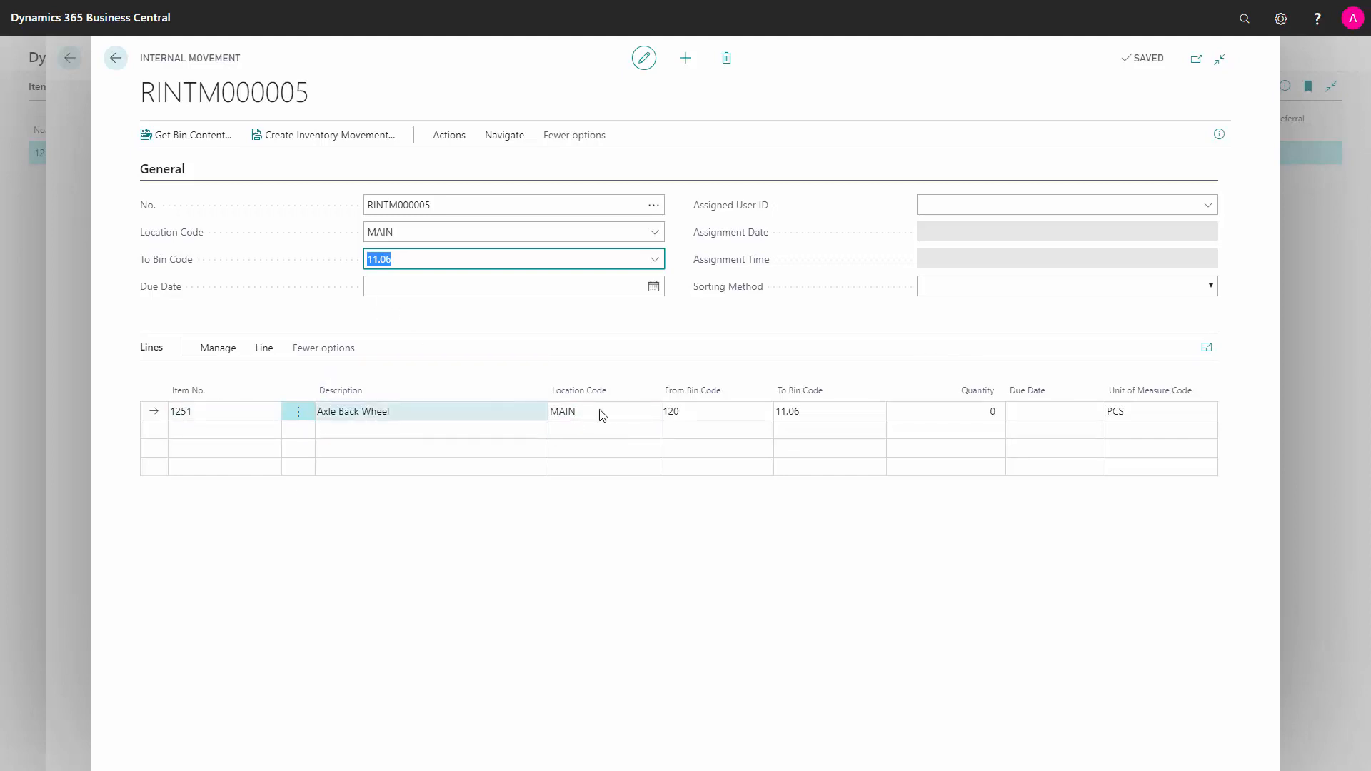
pyautogui.click(708, 419)
pyautogui.click(824, 412)
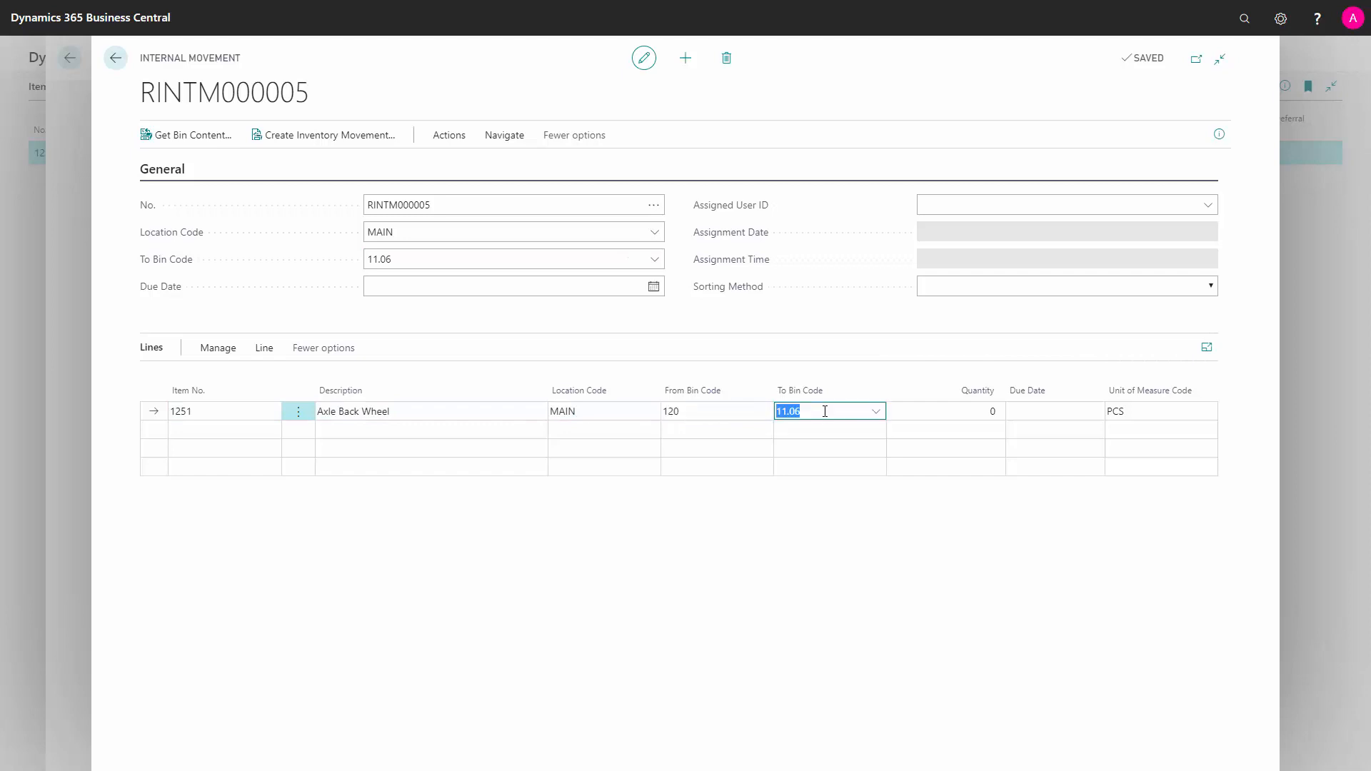
pyautogui.click(719, 412)
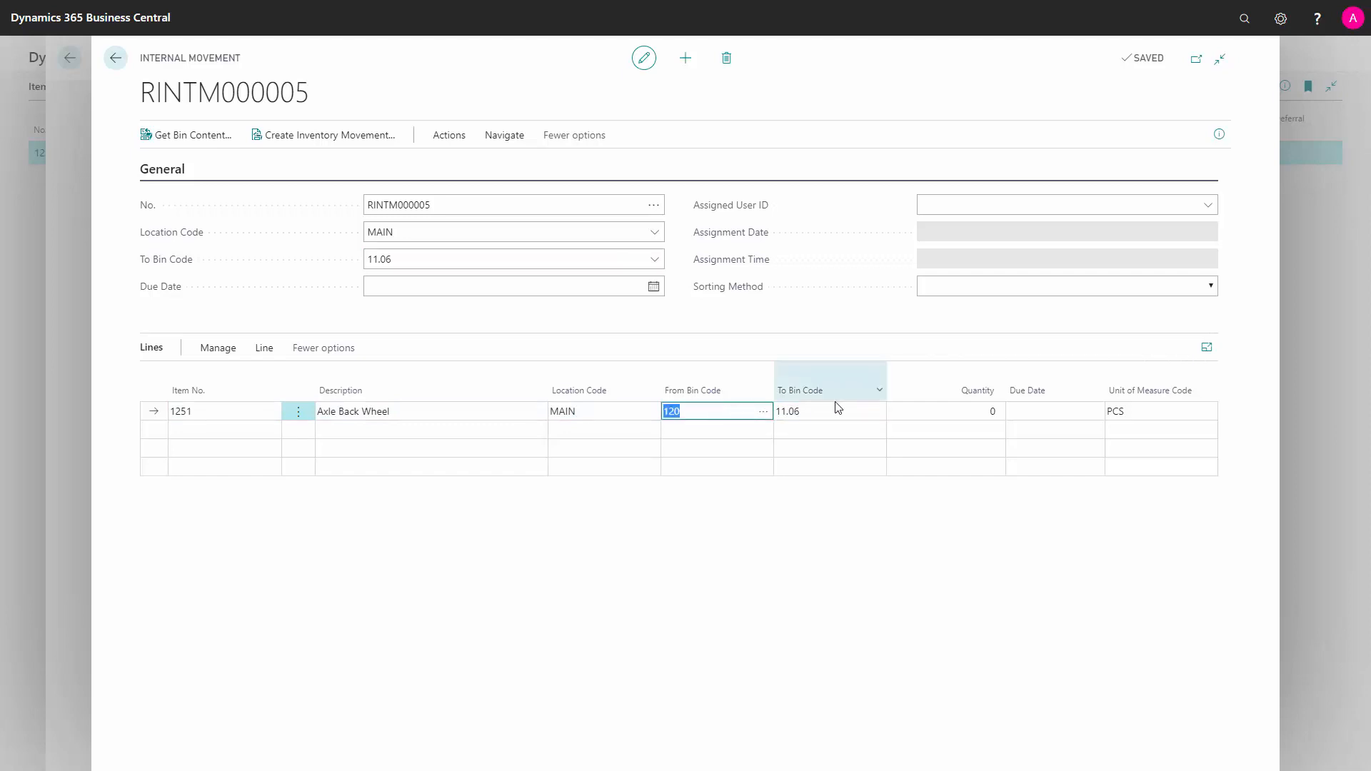
pyautogui.click(961, 412)
pyautogui.write('12')
pyautogui.press('Tab')
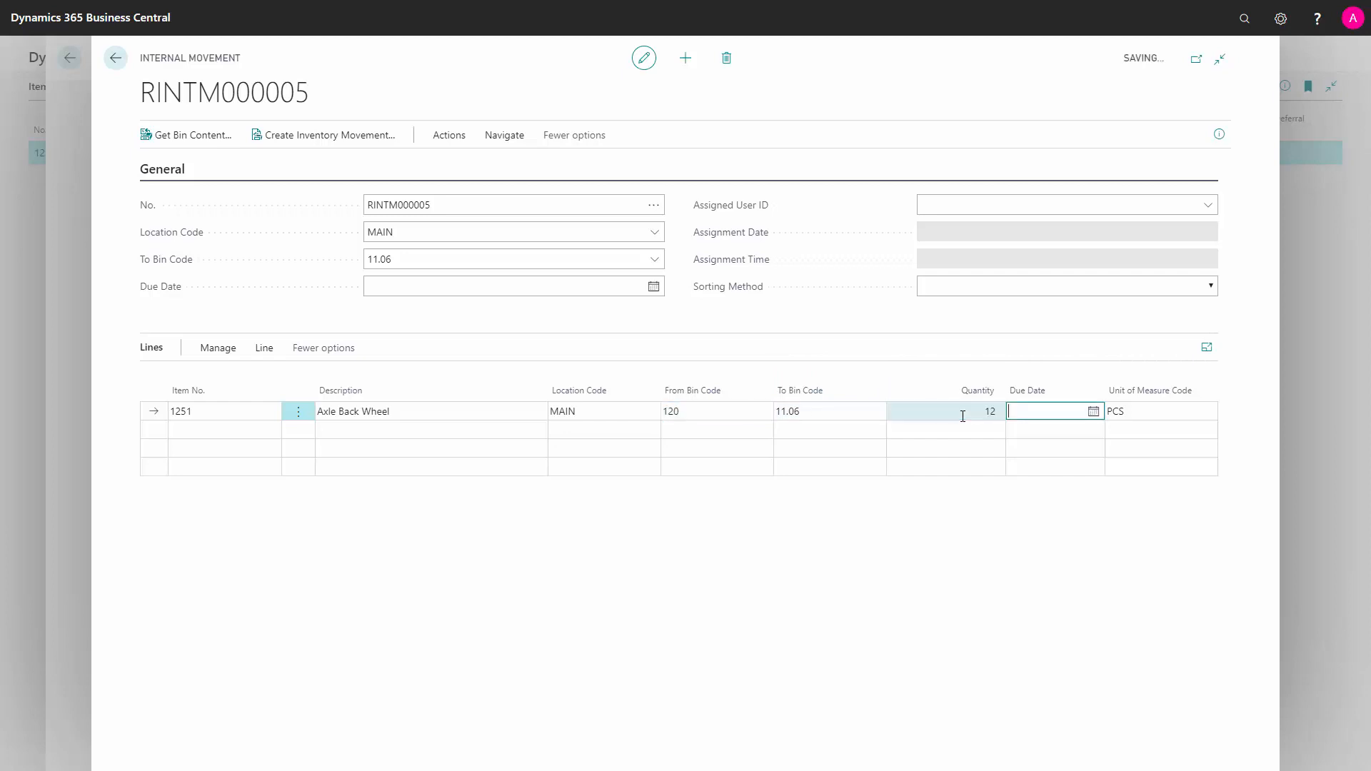
# Create an inventory movement from the internal movement and acknowledge its creation
pyautogui.click(332, 137)
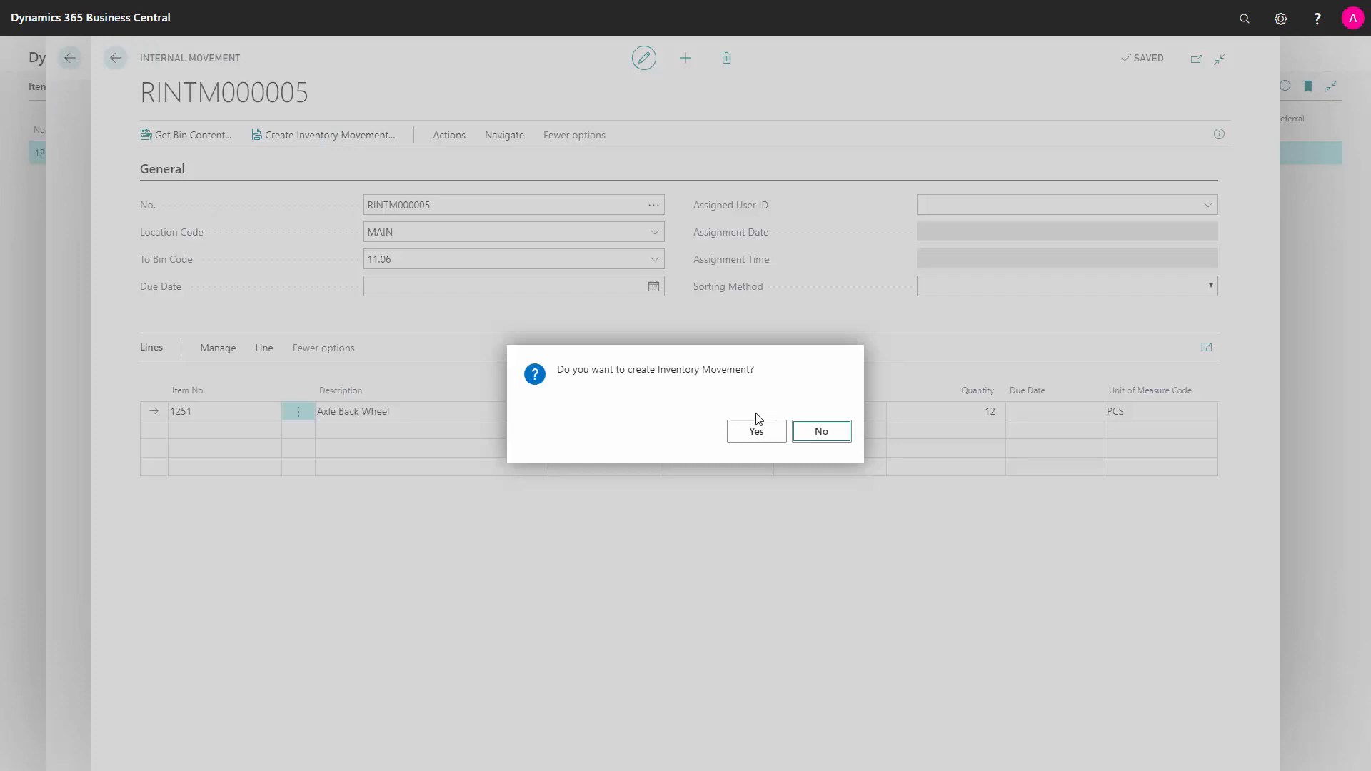
pyautogui.click(747, 433)
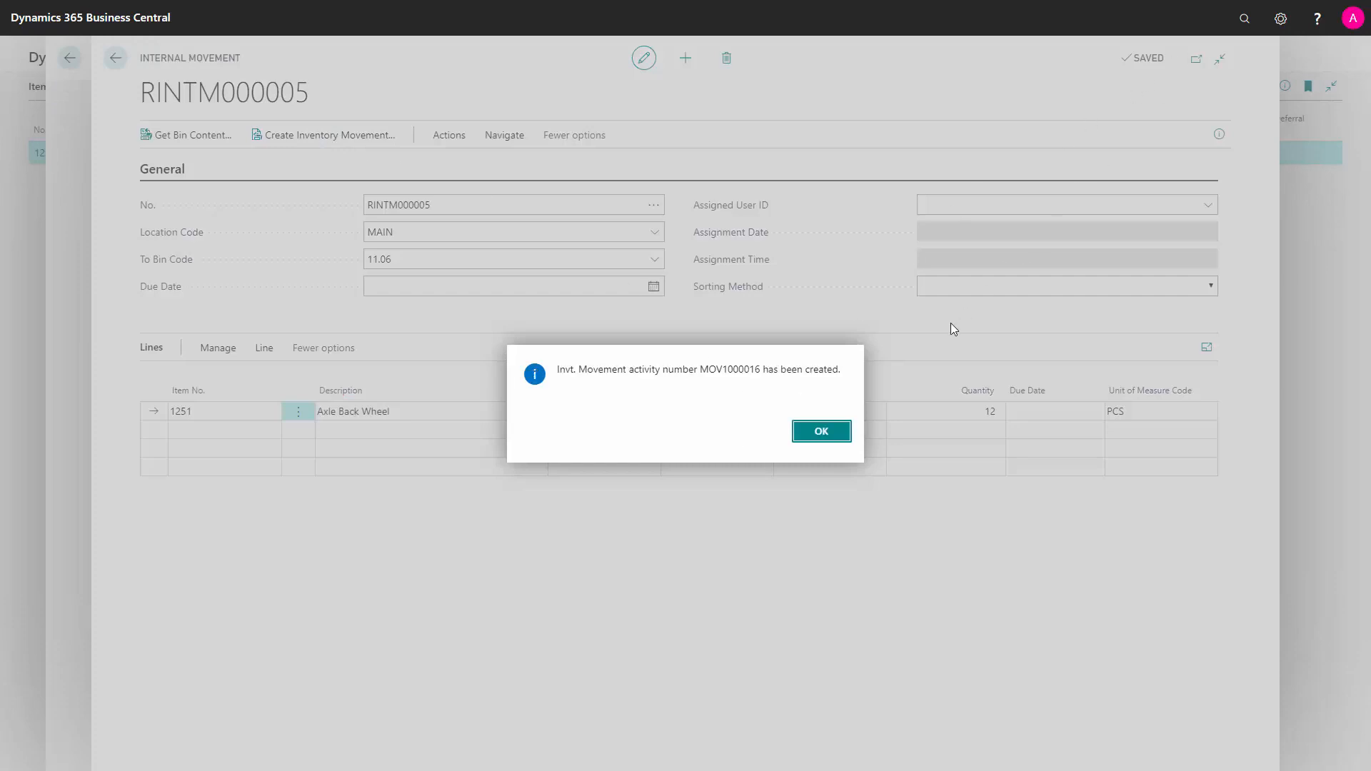
pyautogui.click(822, 431)
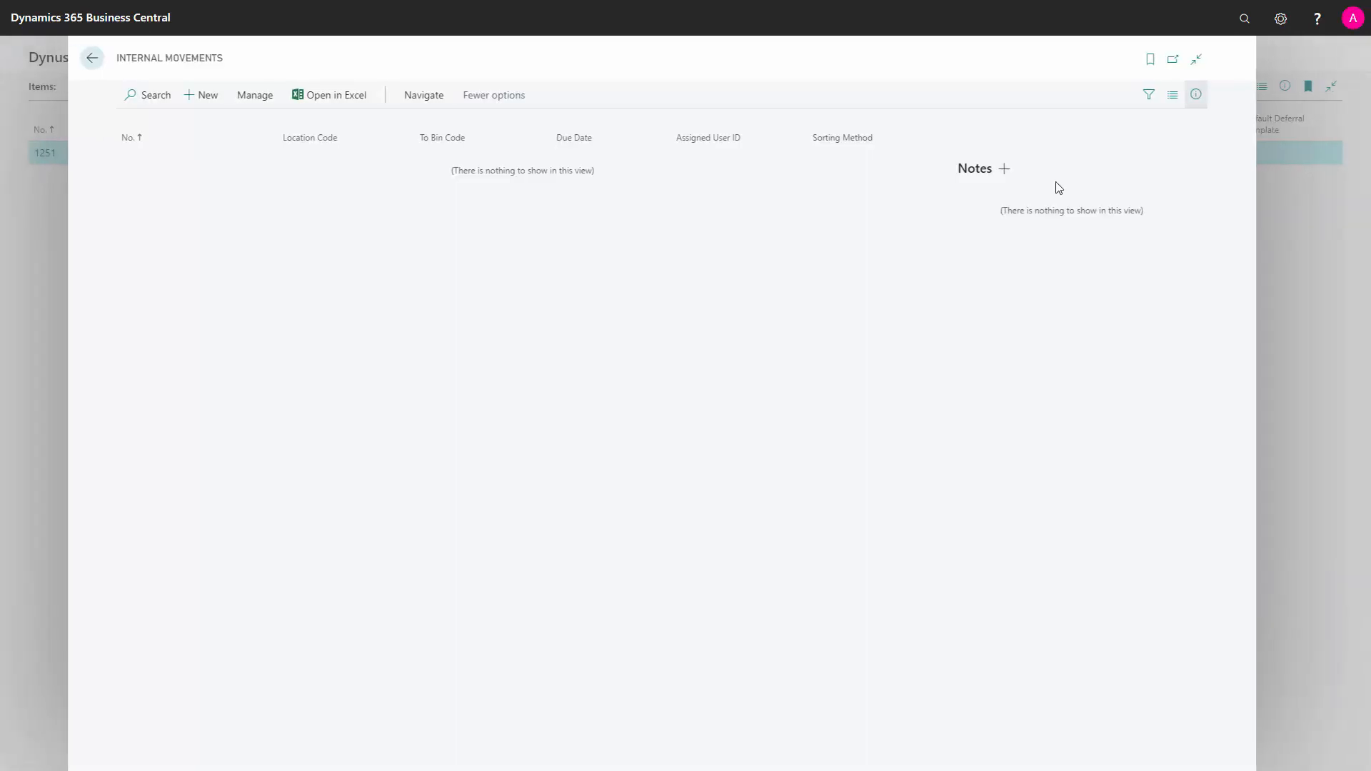
# Find the Inventory Movements list and open the inventory movement for location MAIN
pyautogui.click(1244, 18)
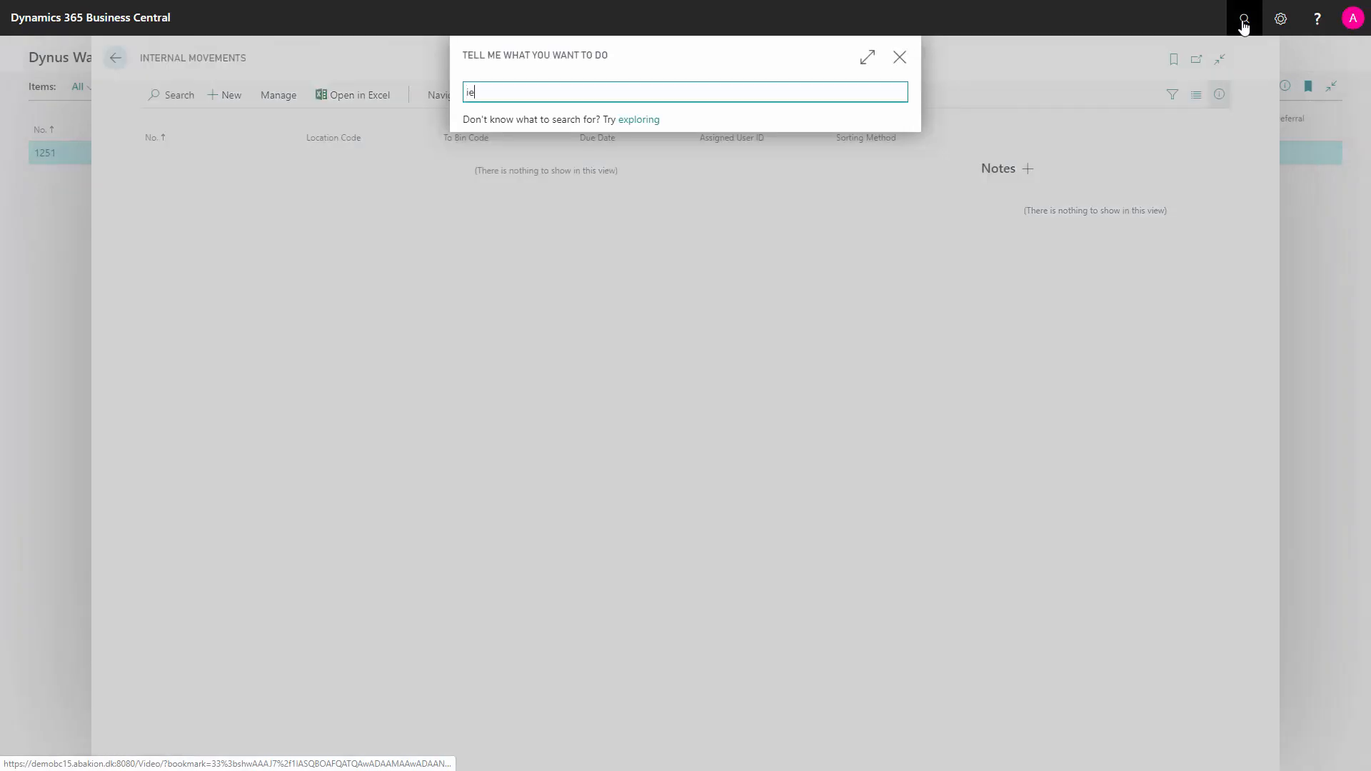
pyautogui.write('inven mov')
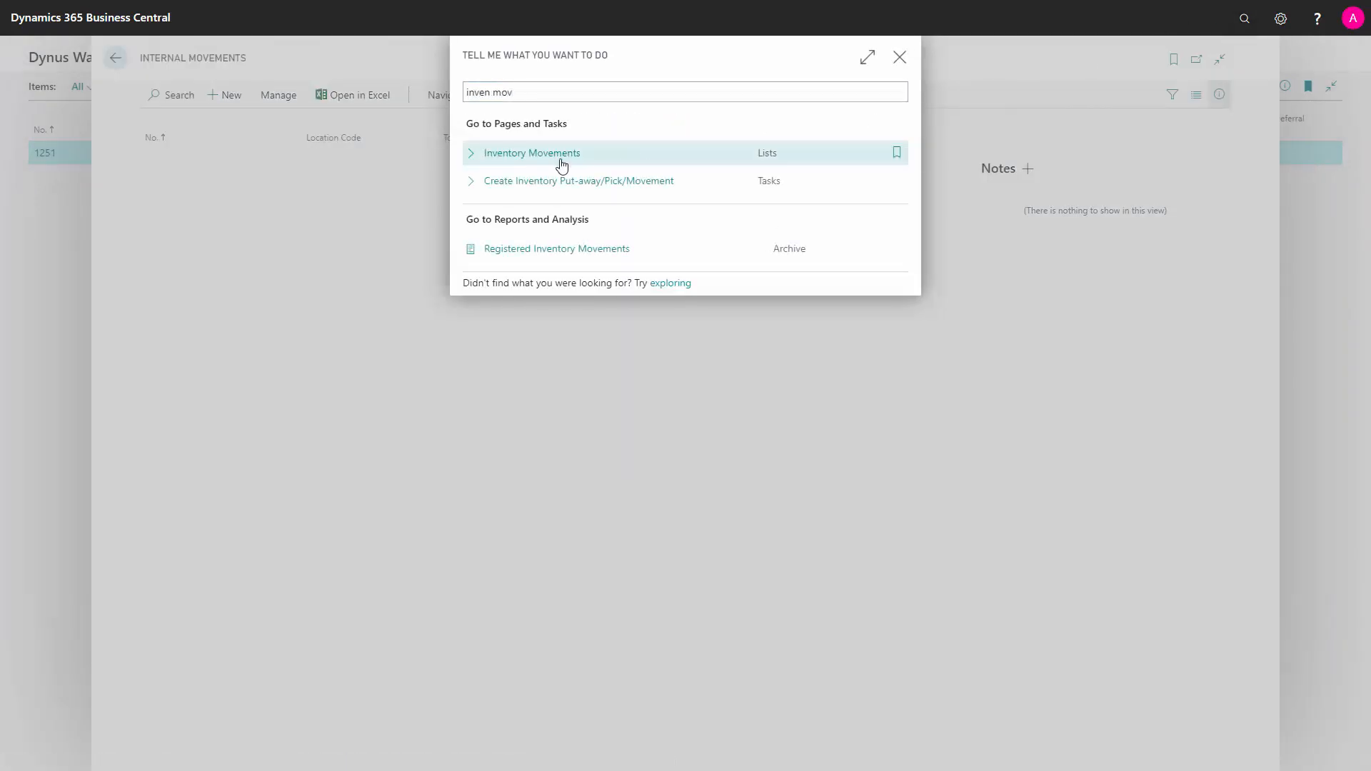
pyautogui.click(559, 153)
pyautogui.click(182, 185)
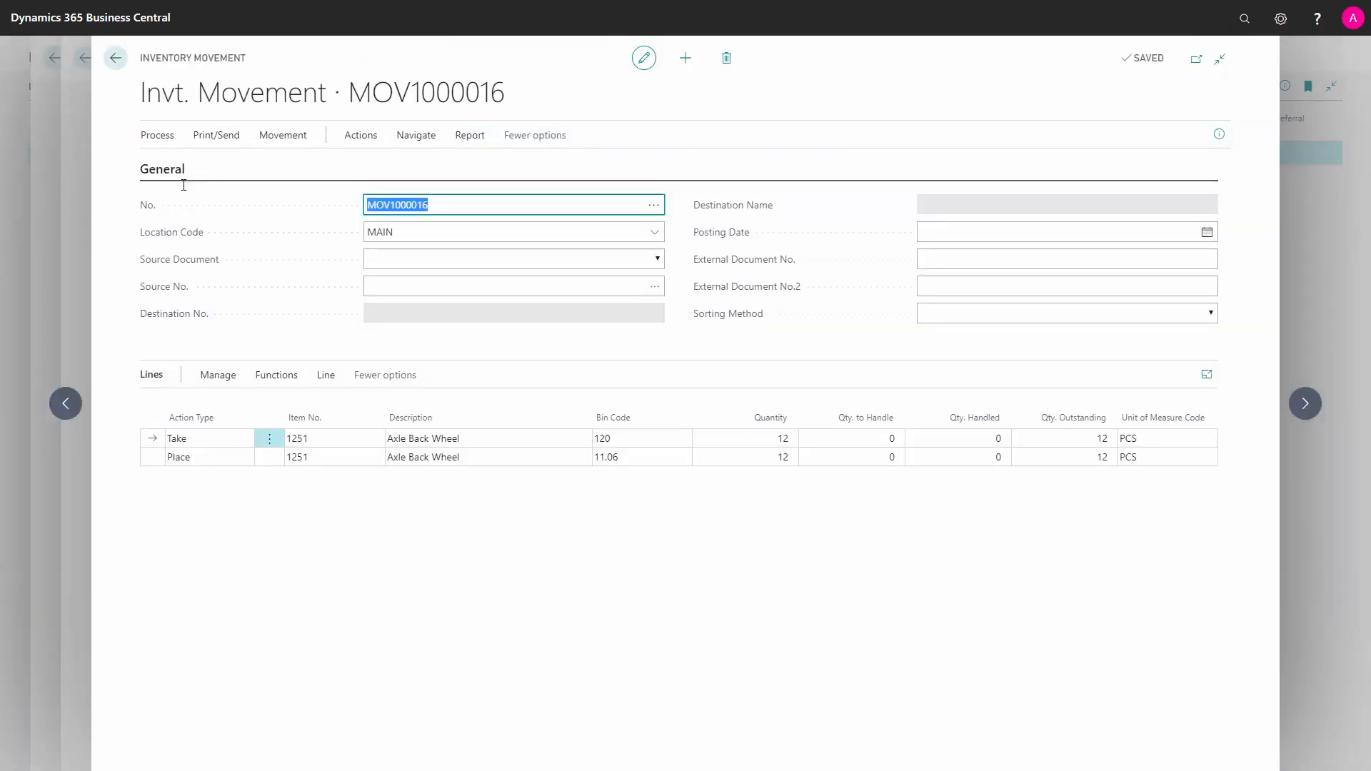
# Review the bin codes on the Take and Place lines, and return to the items list
pyautogui.click(627, 439)
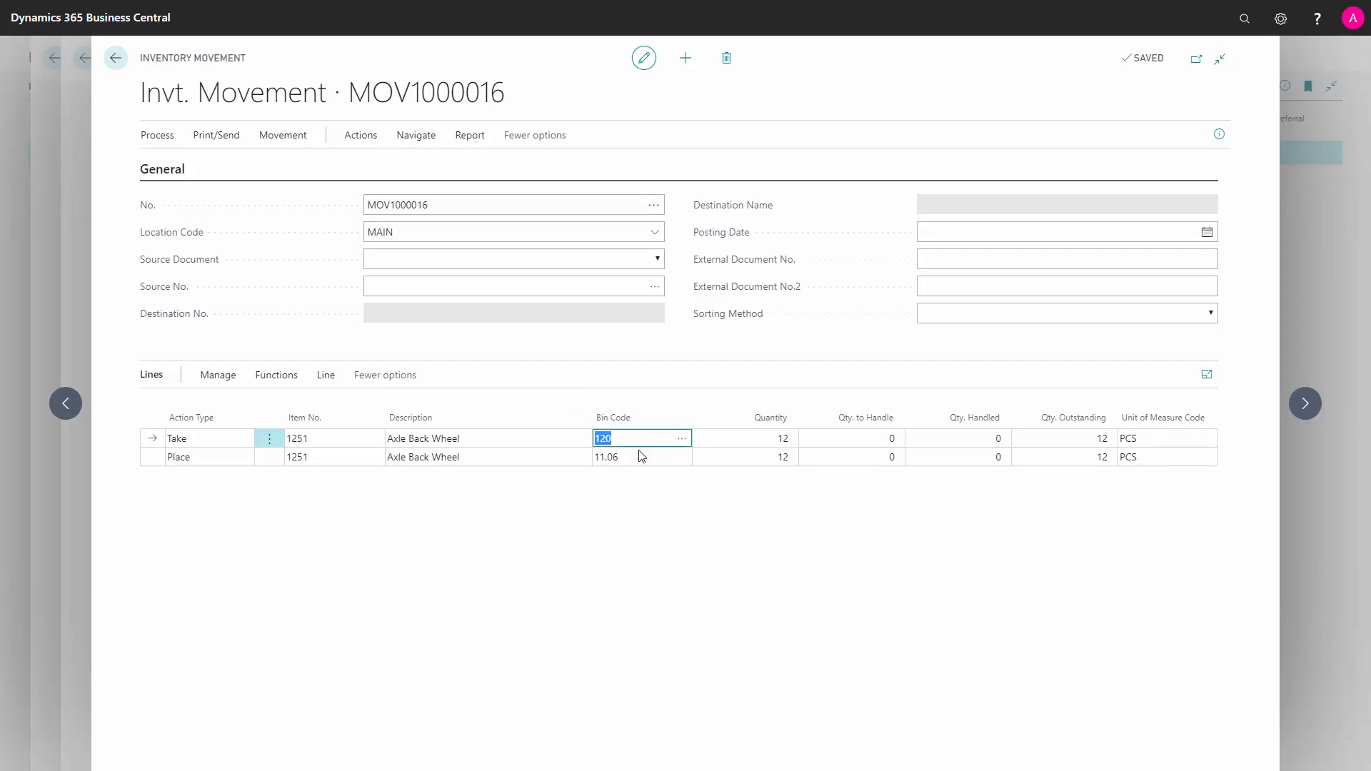
pyautogui.click(643, 458)
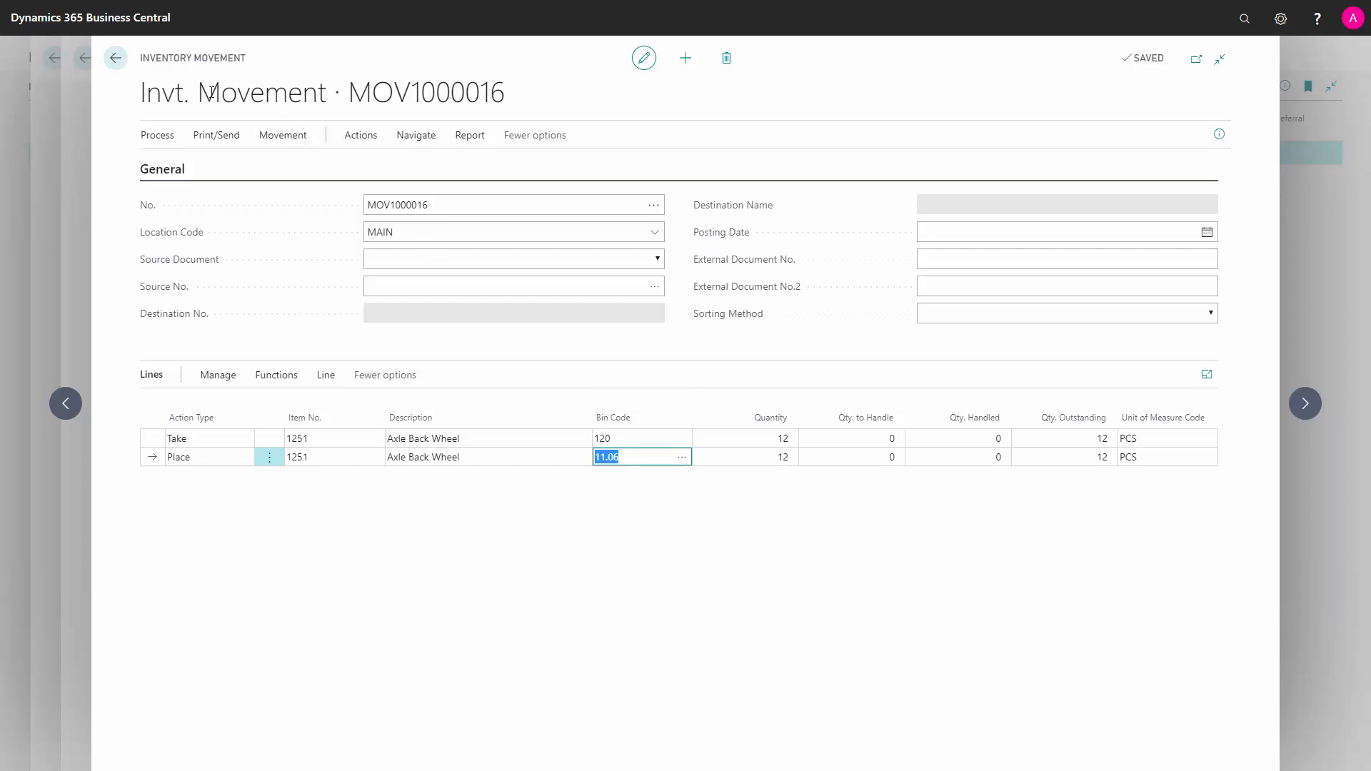
pyautogui.click(118, 60)
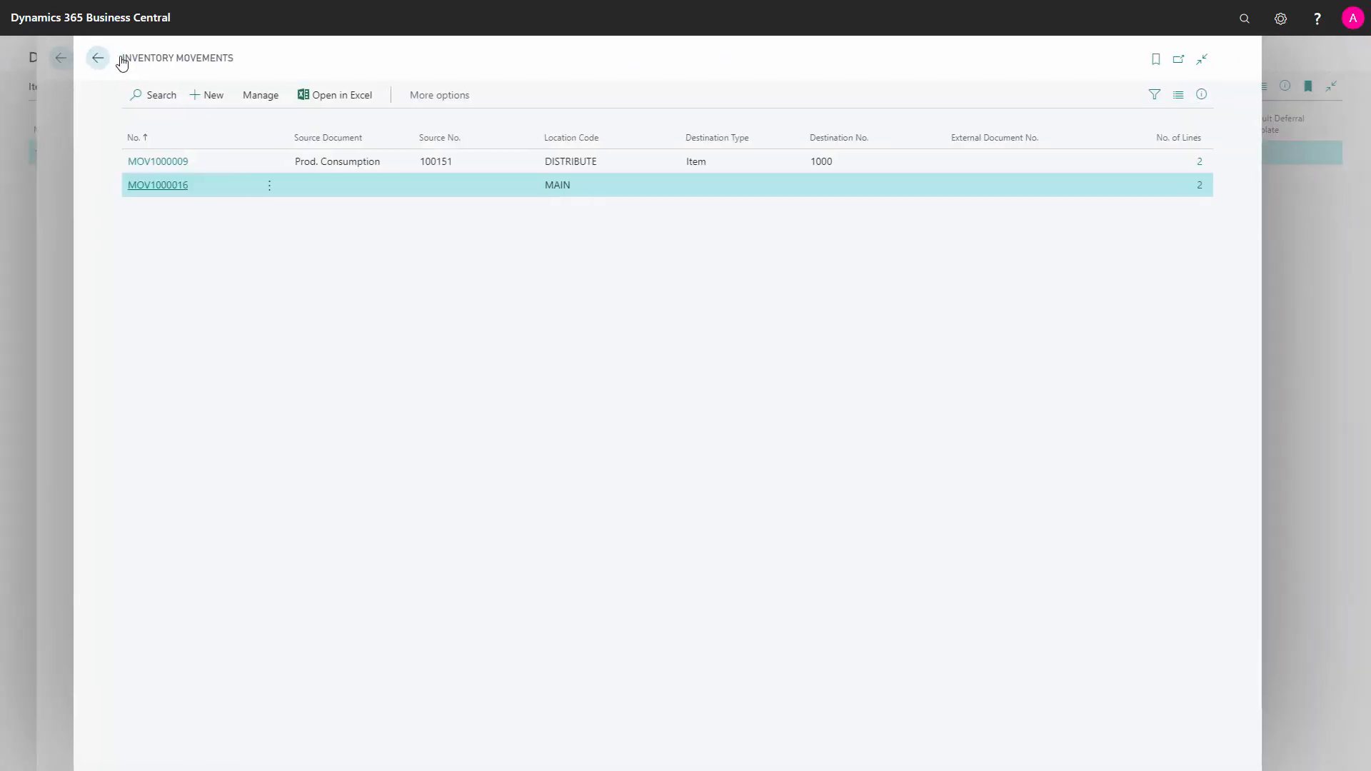
pyautogui.click(117, 57)
pyautogui.click(117, 57)
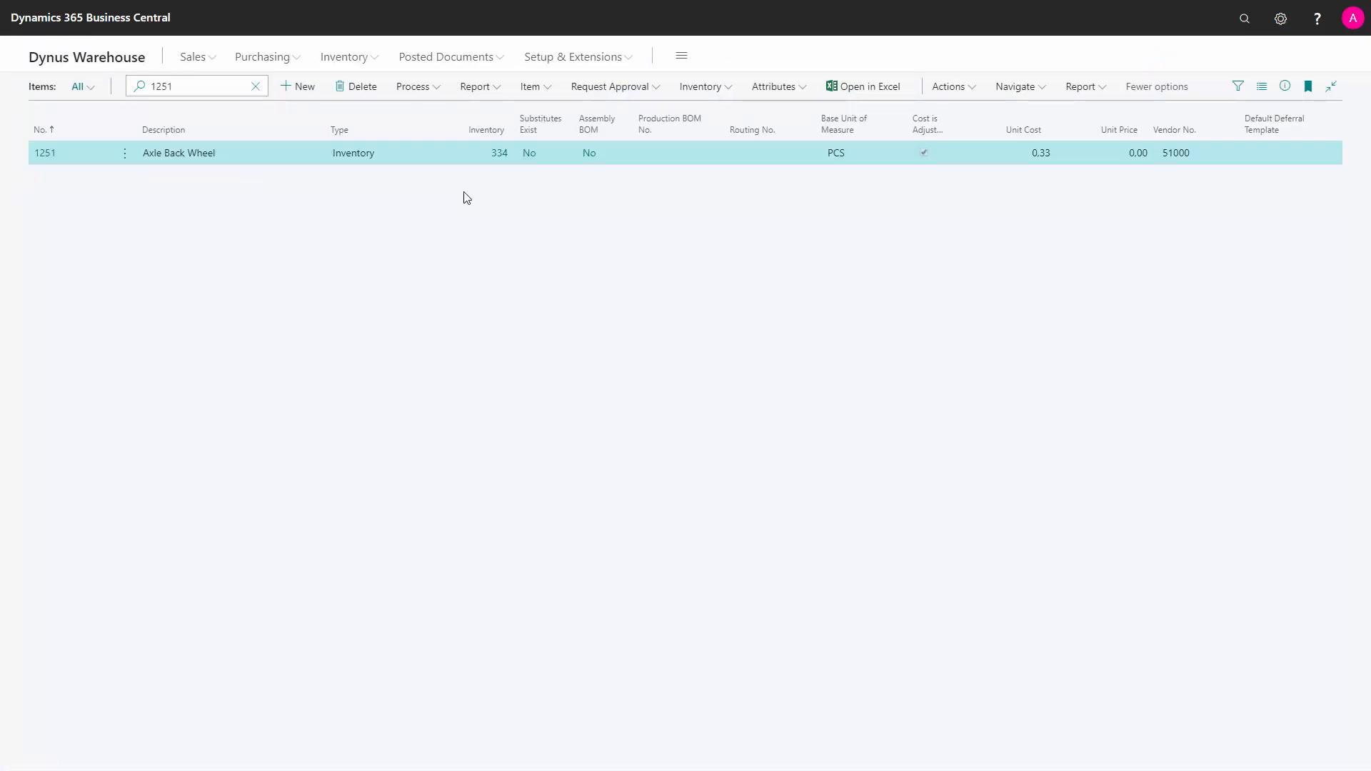
# Open the Movement Worksheets page and check the item number and from-bin code on the Axle Back Wheel line
pyautogui.click(1245, 22)
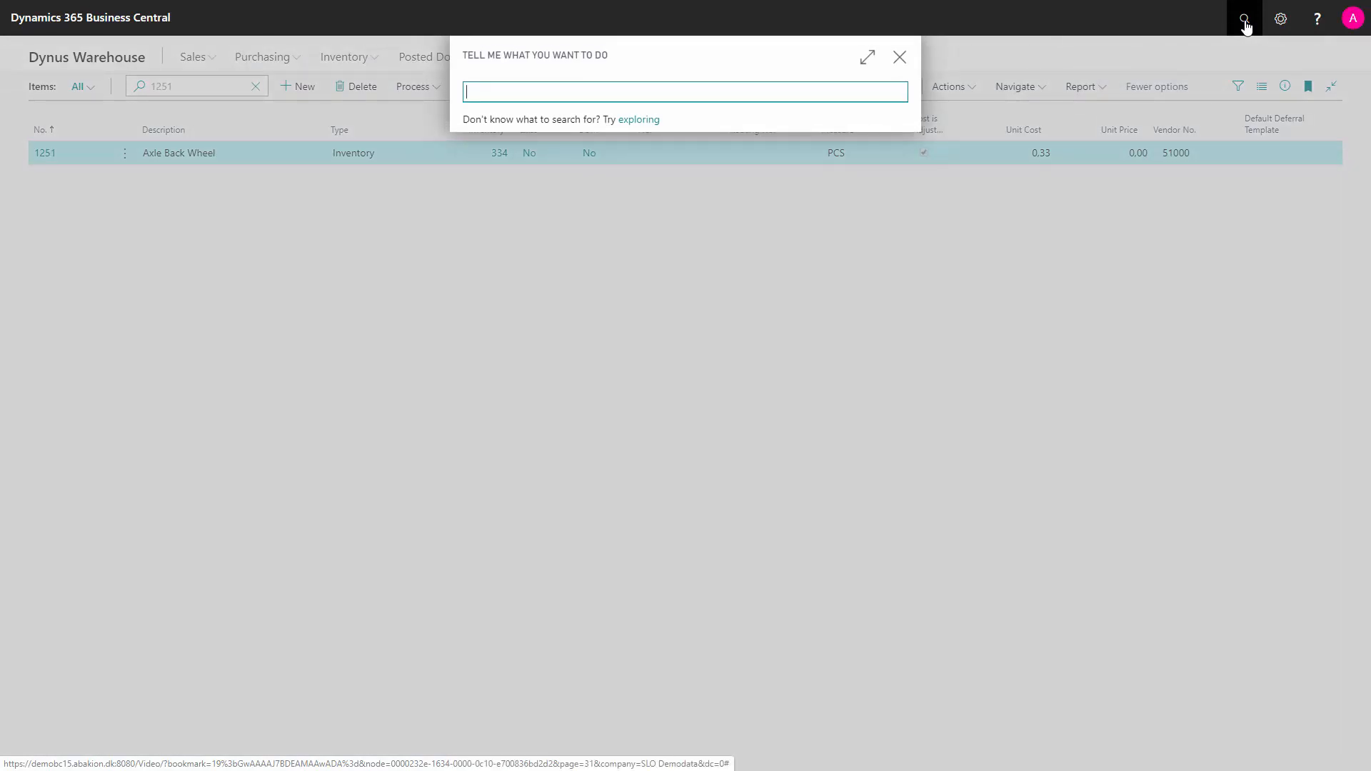
pyautogui.write('move ')
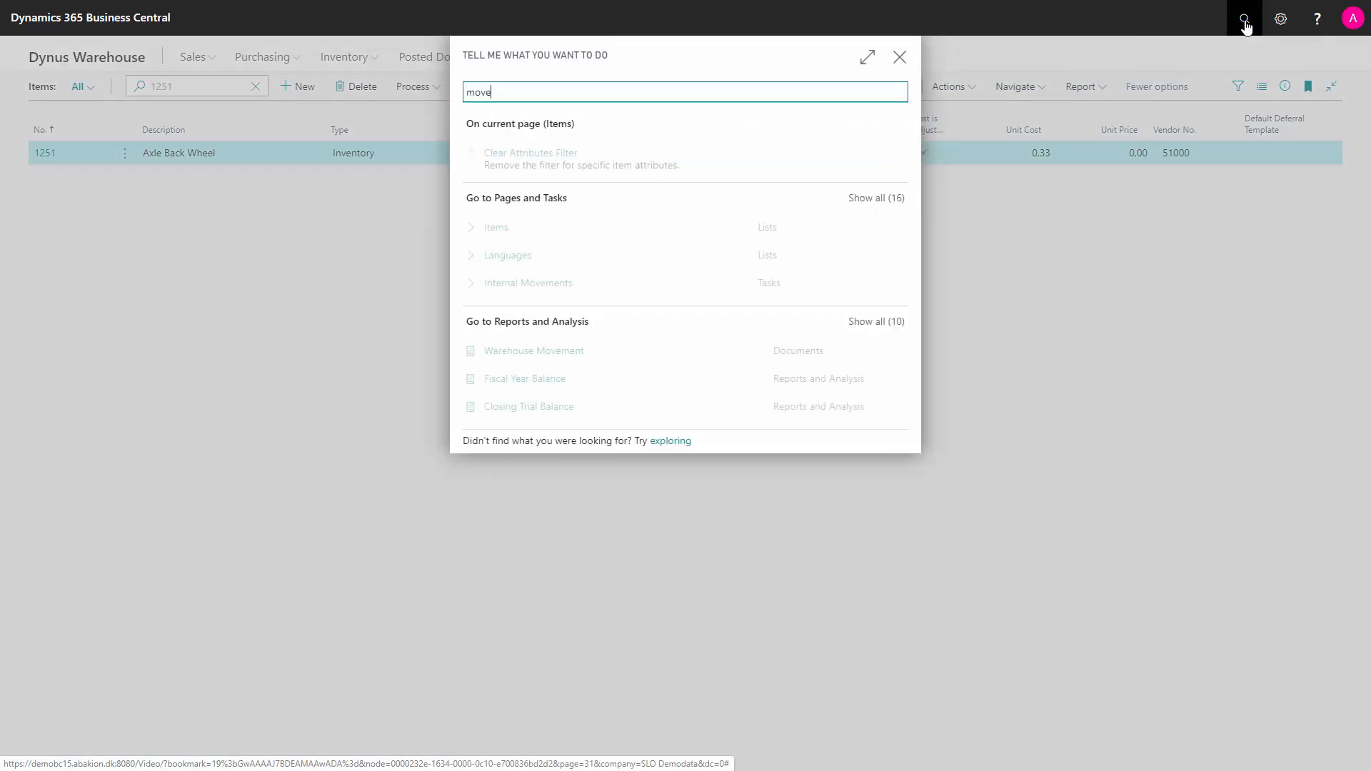
pyautogui.write('wo')
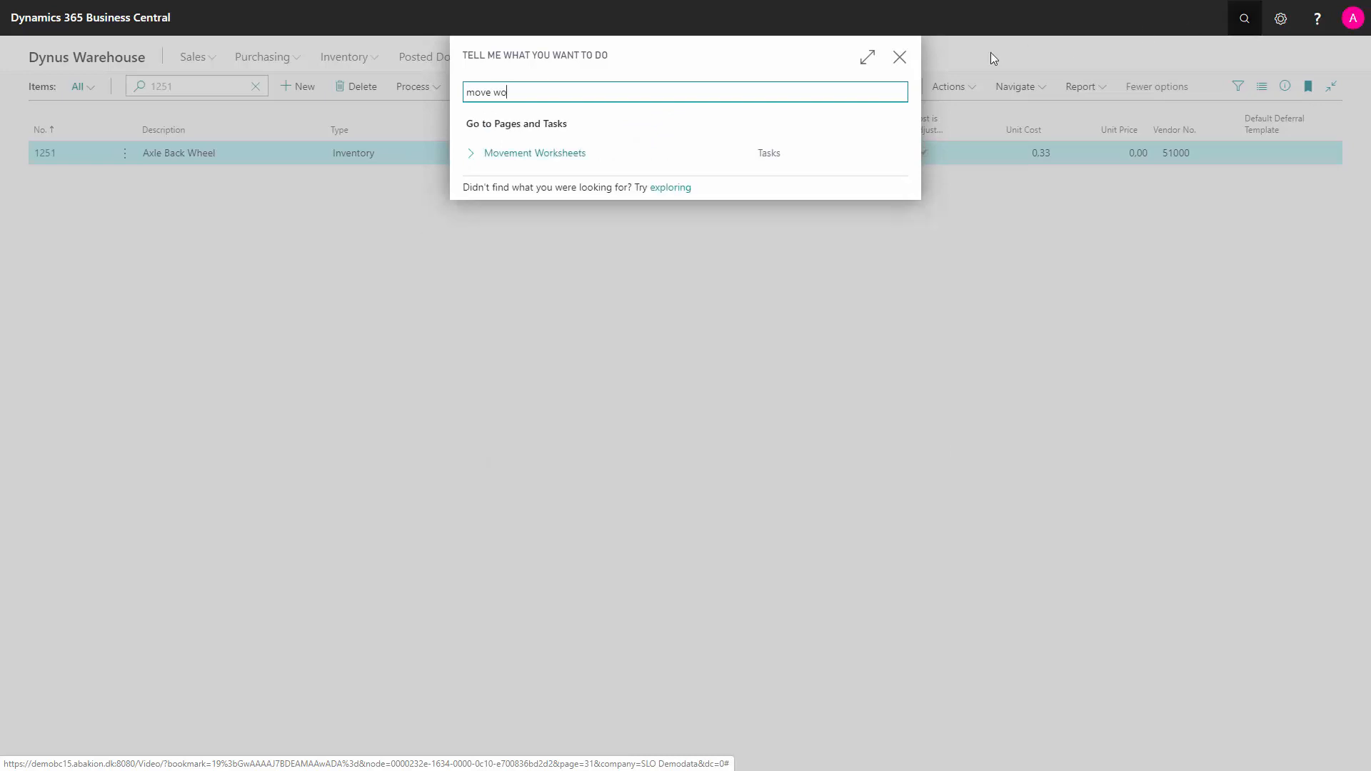
pyautogui.click(548, 157)
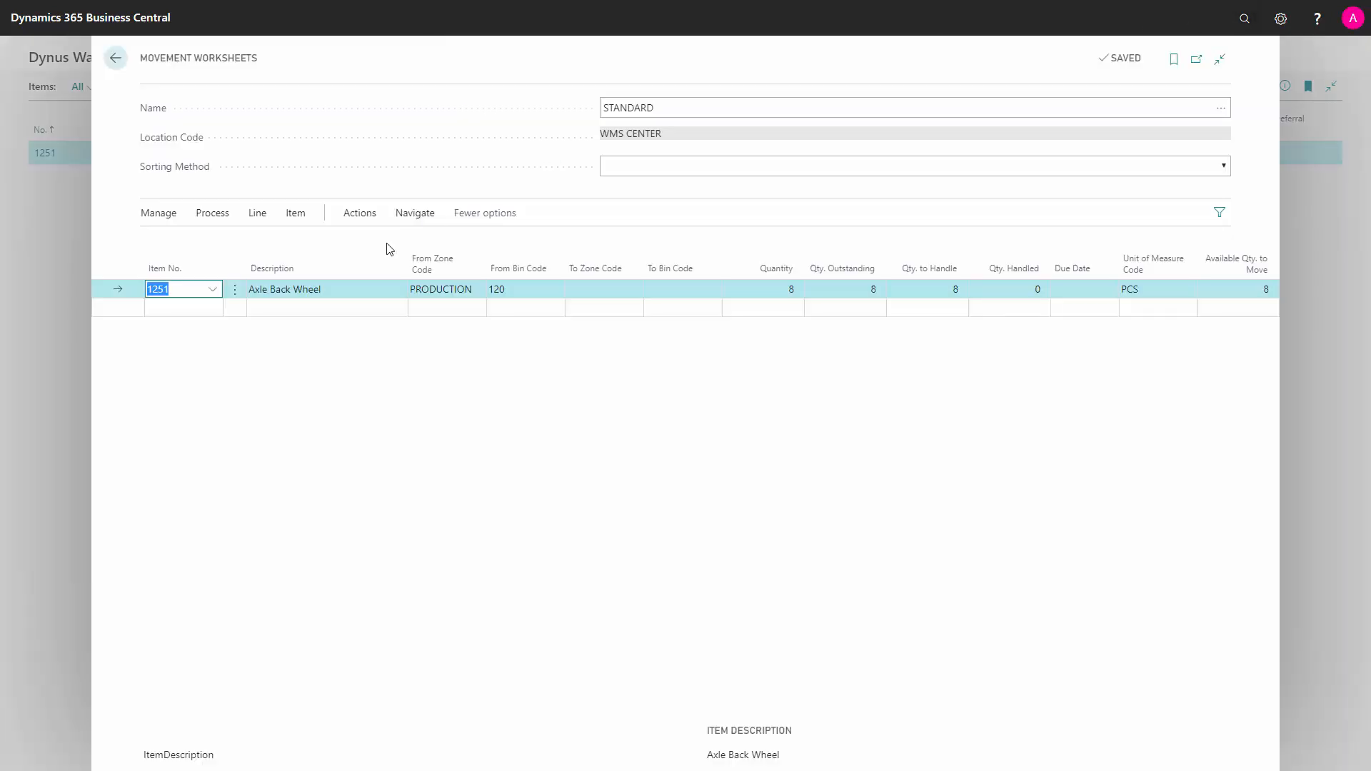
pyautogui.click(191, 291)
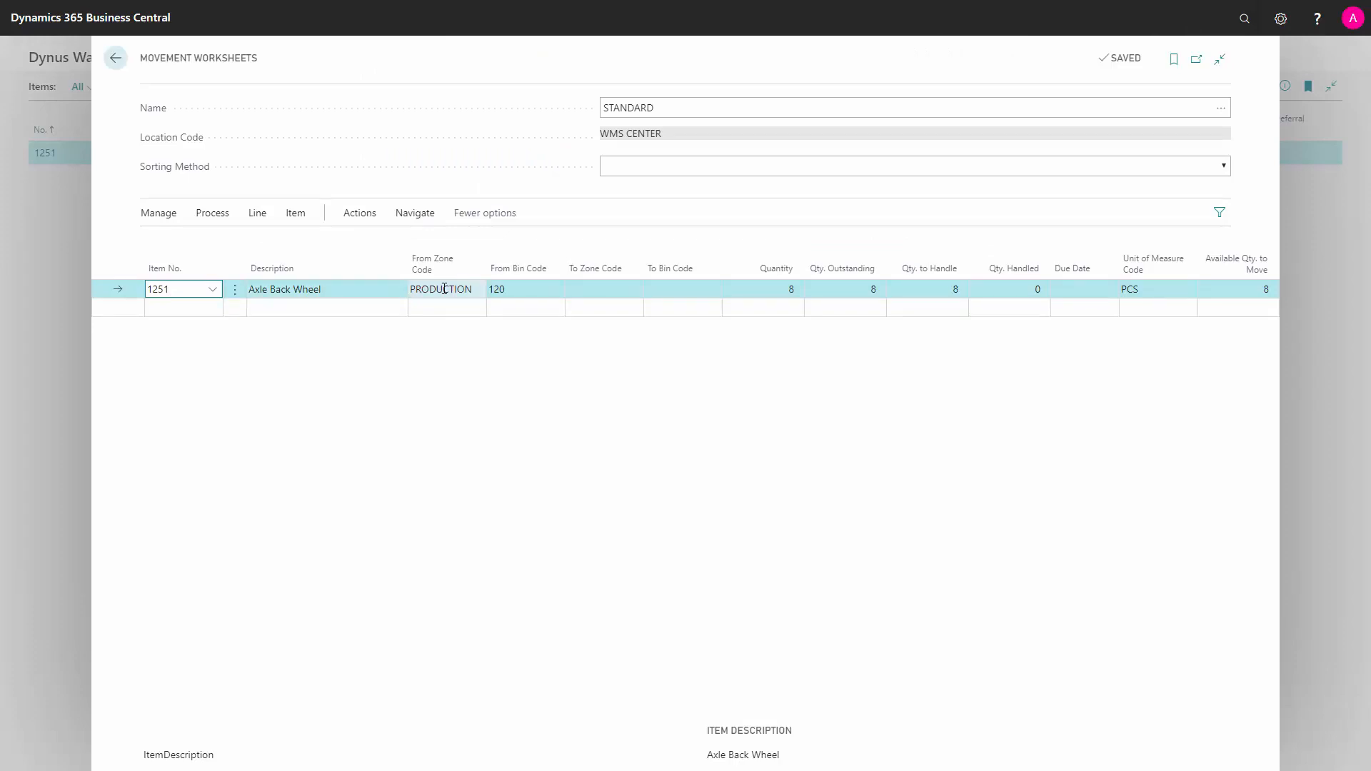
pyautogui.click(494, 290)
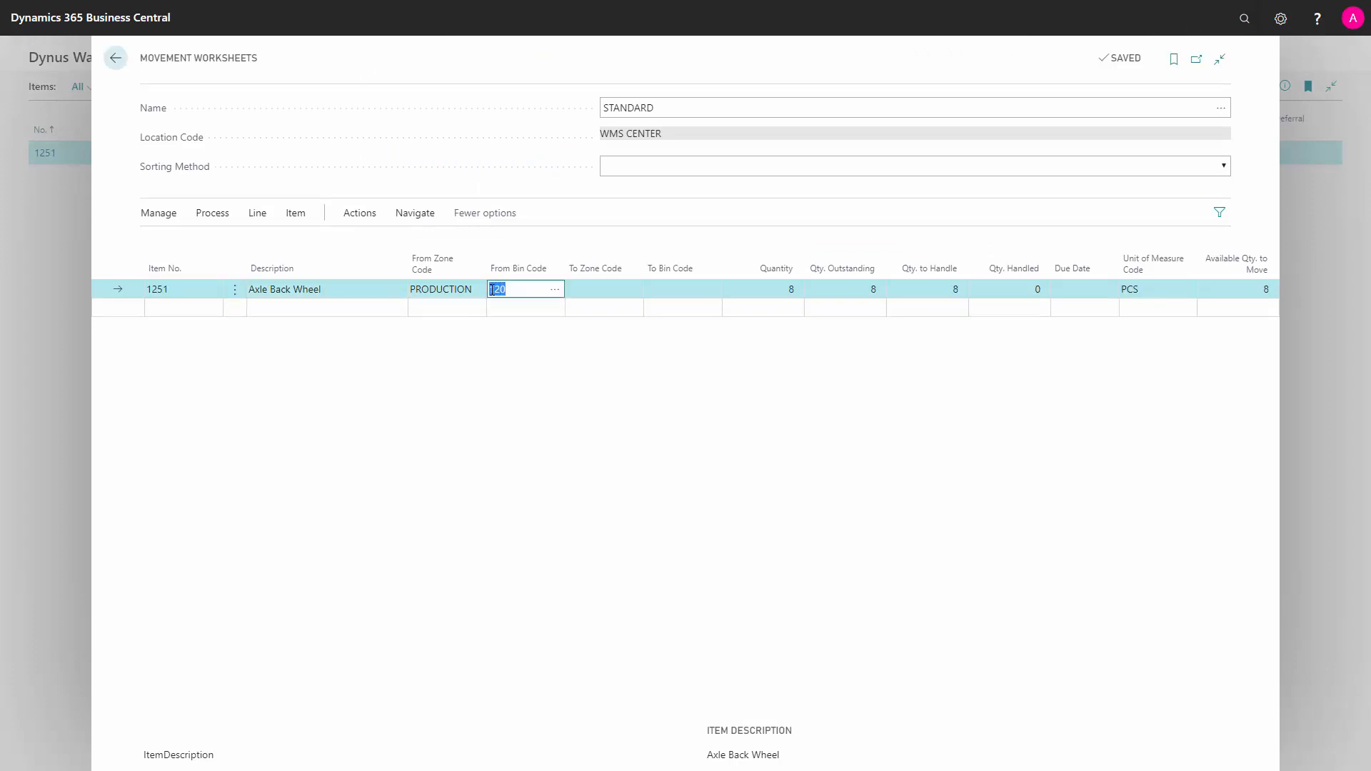
# Create a warehouse movement from the Axle Back Wheel worksheet line with To Bin Code blank, keeping the default options, and acknowledge its creation
pyautogui.click(685, 289)
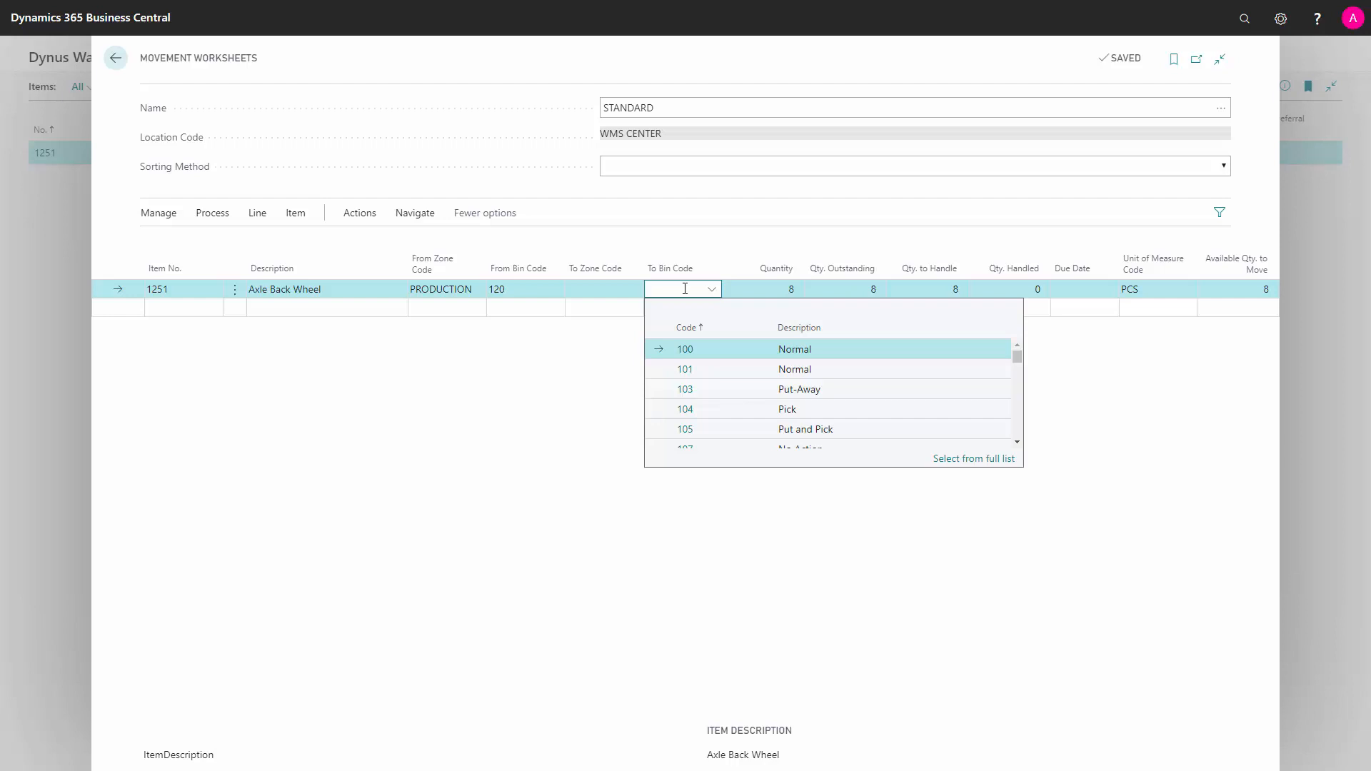
pyautogui.click(207, 214)
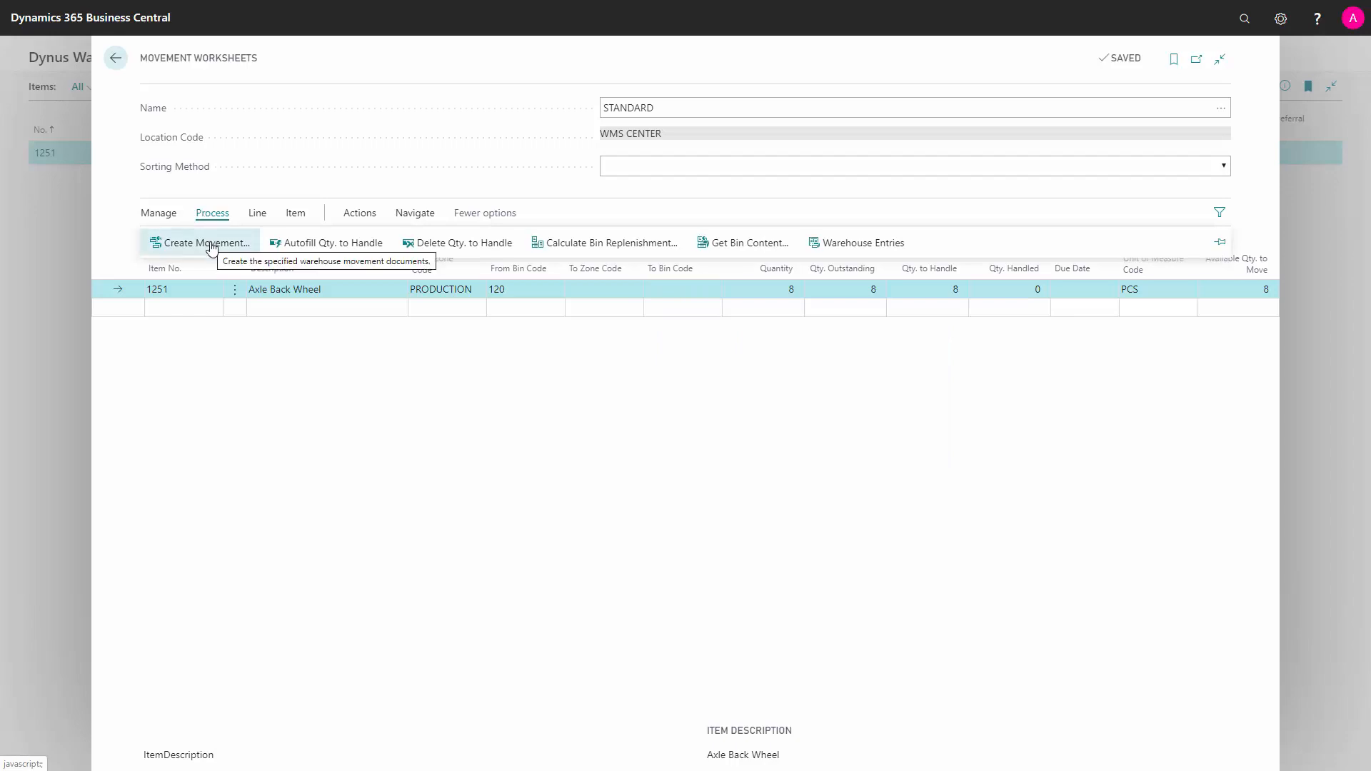
pyautogui.click(209, 243)
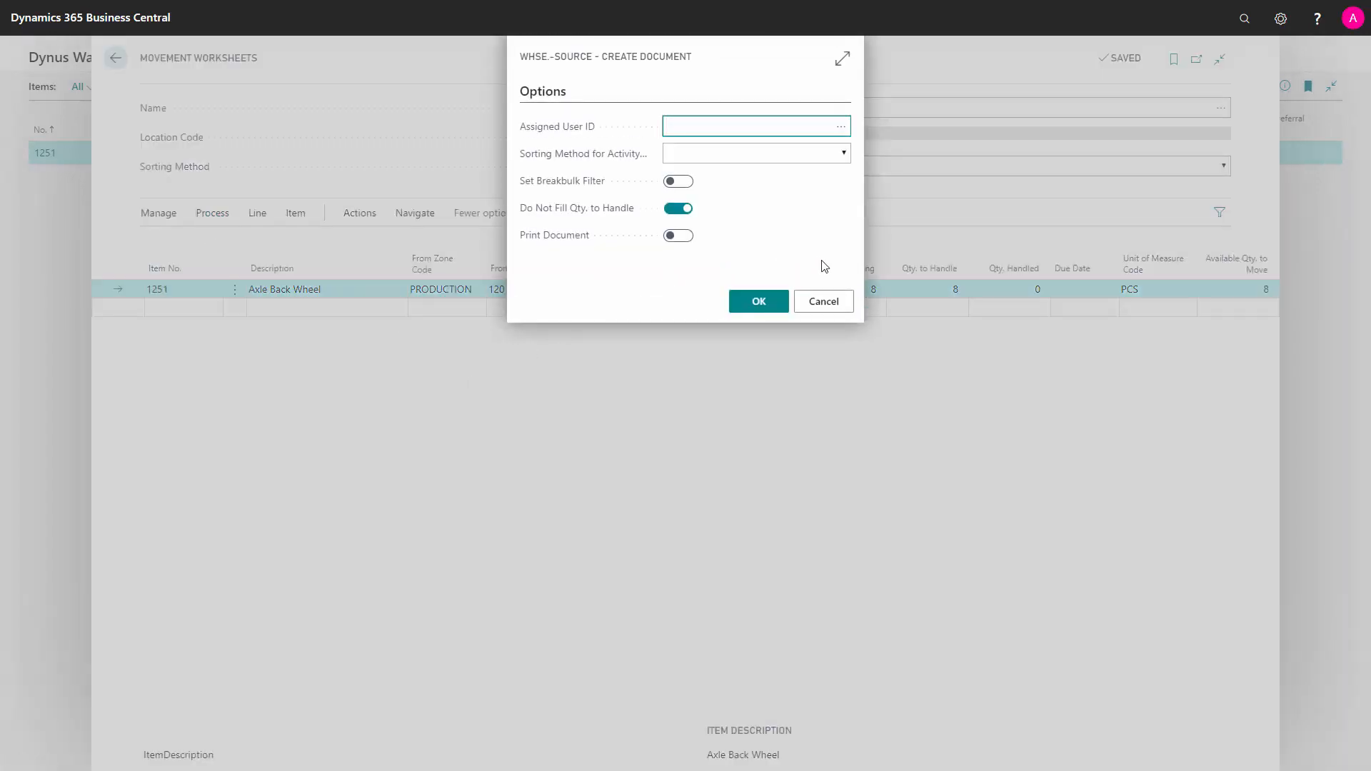
pyautogui.click(757, 303)
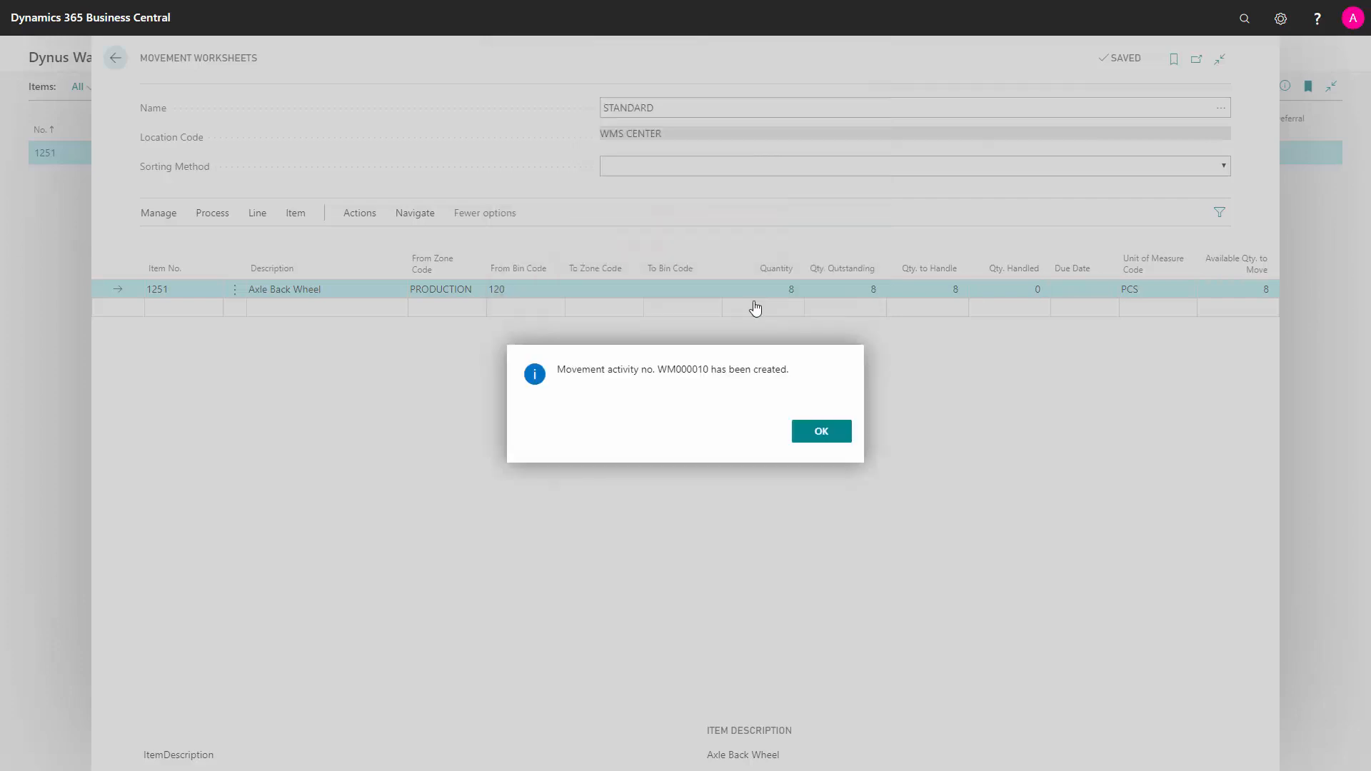
pyautogui.click(821, 431)
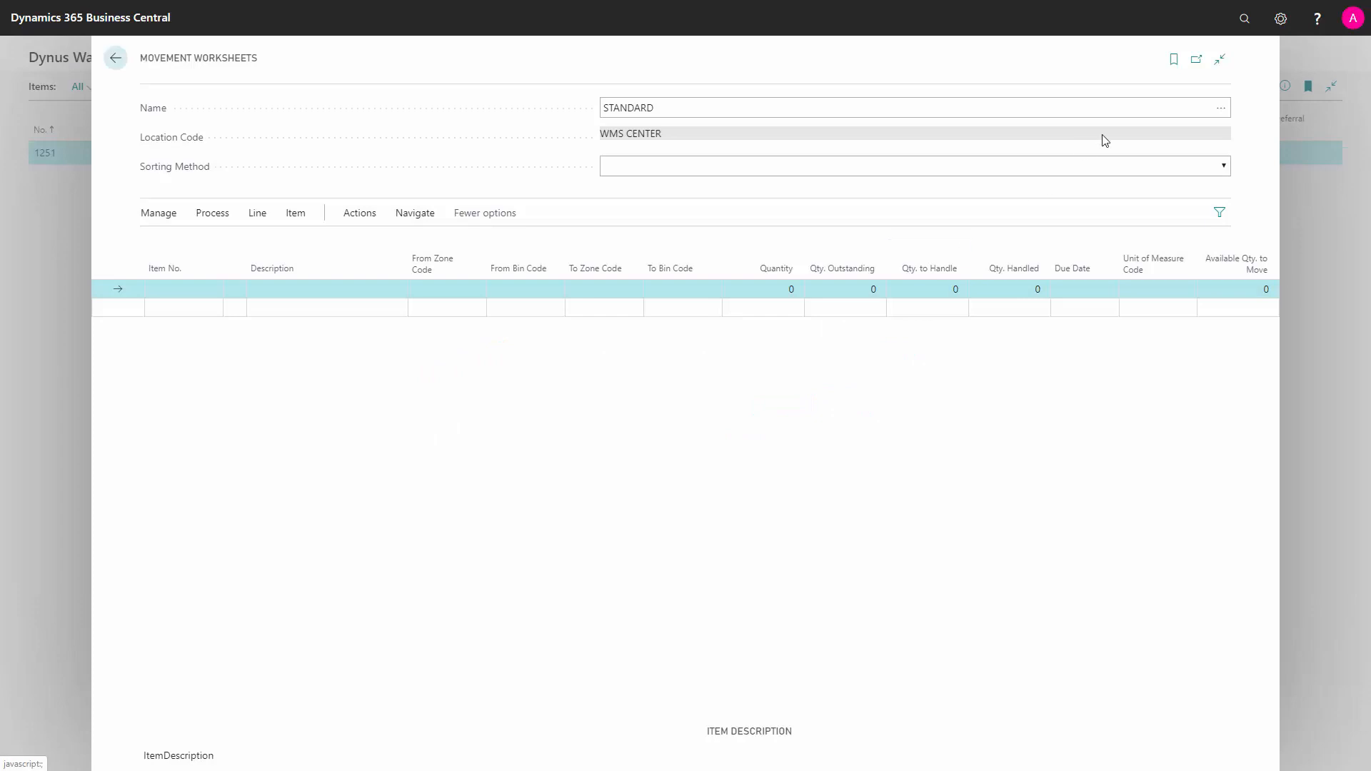
# Find the Warehouse Movements list and open the movement for location WMS CENTER
pyautogui.click(1243, 21)
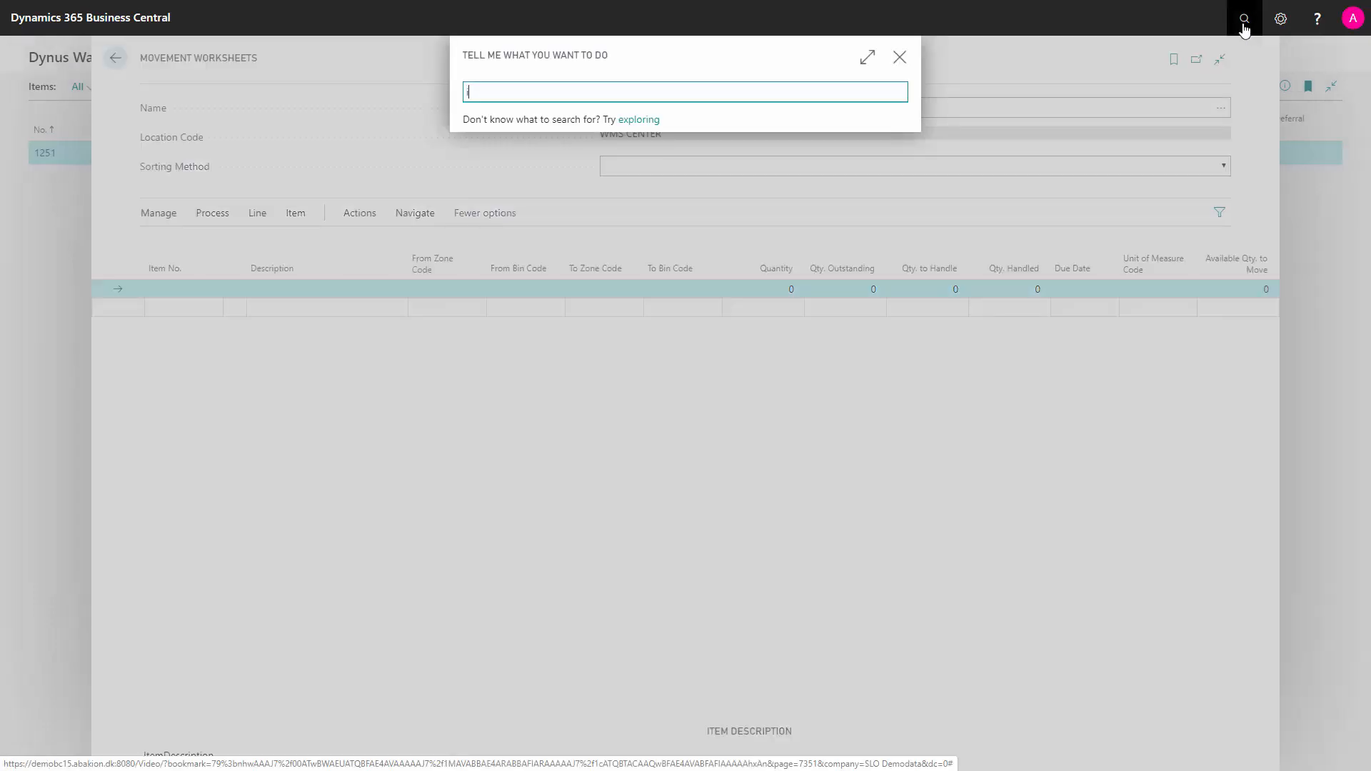
pyautogui.write('wa mov')
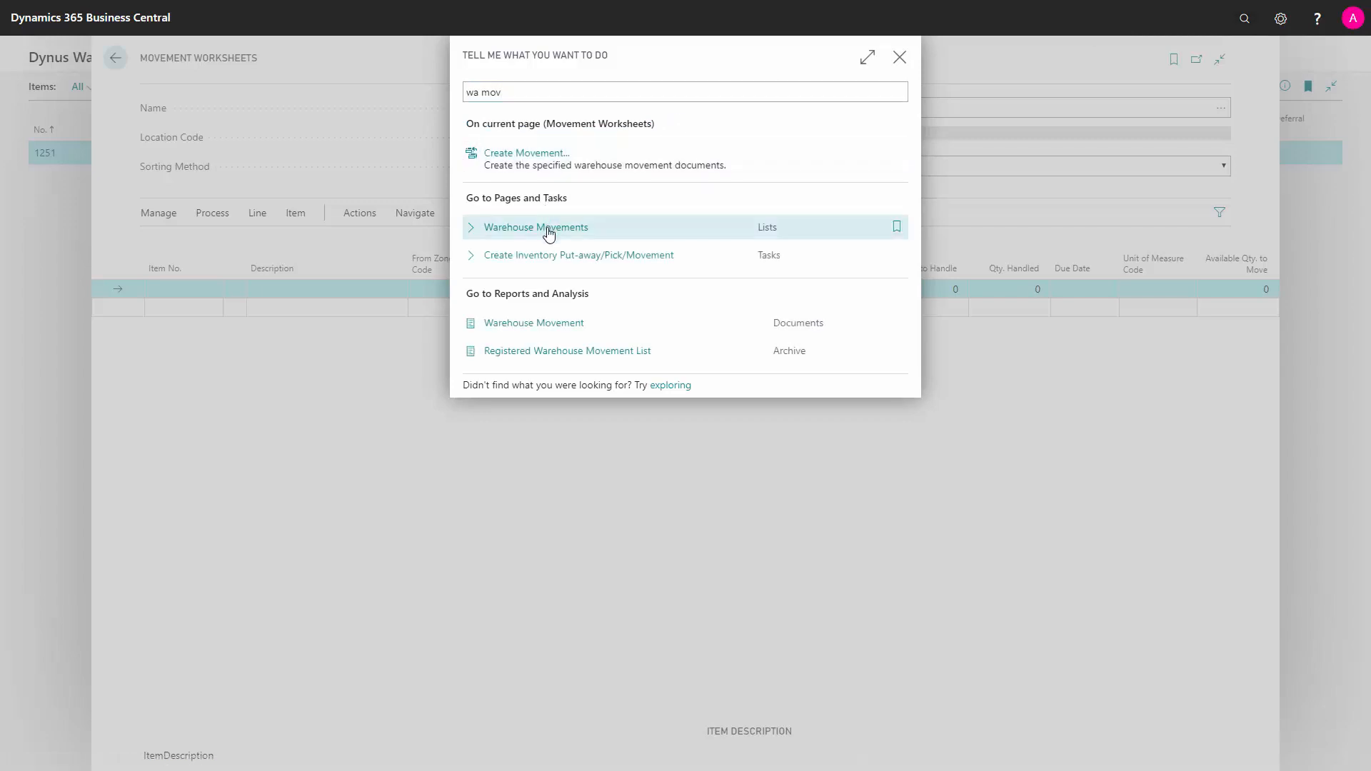
pyautogui.click(547, 229)
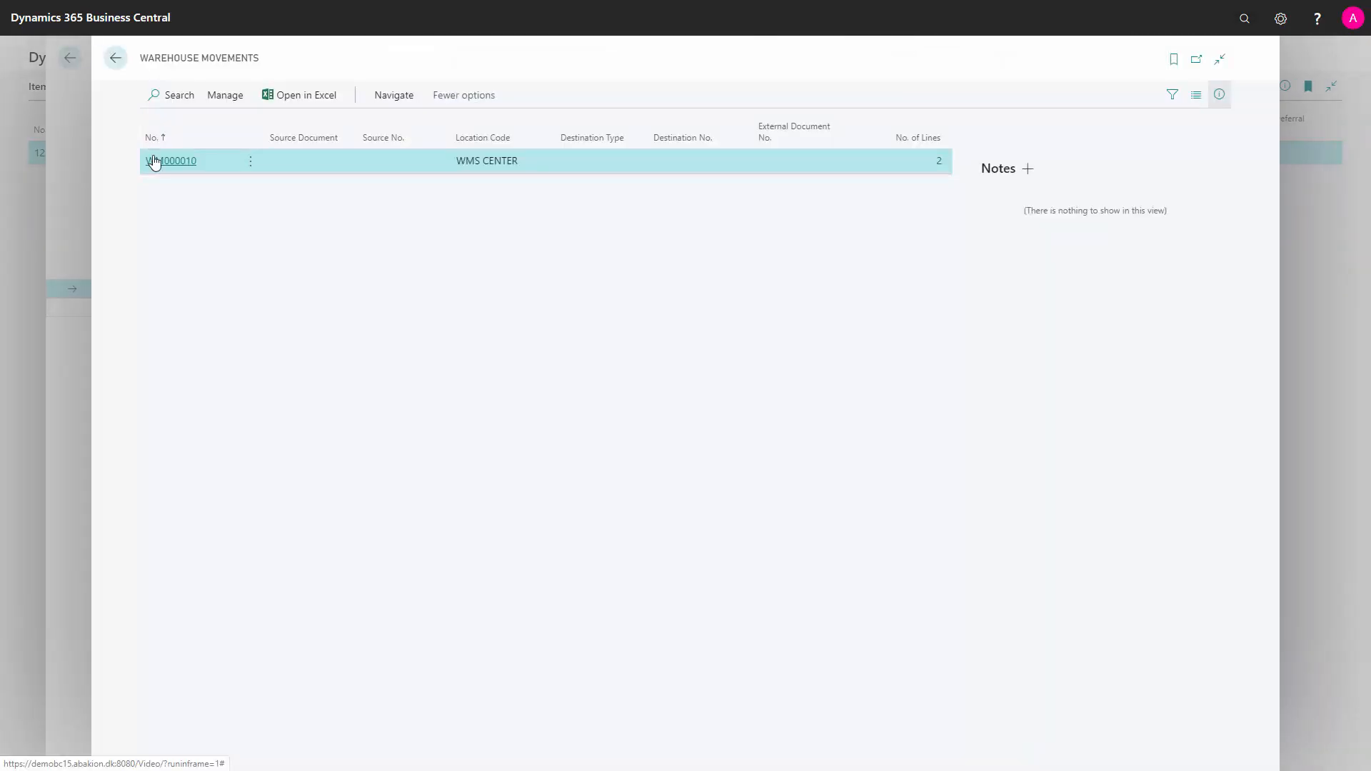
pyautogui.click(169, 163)
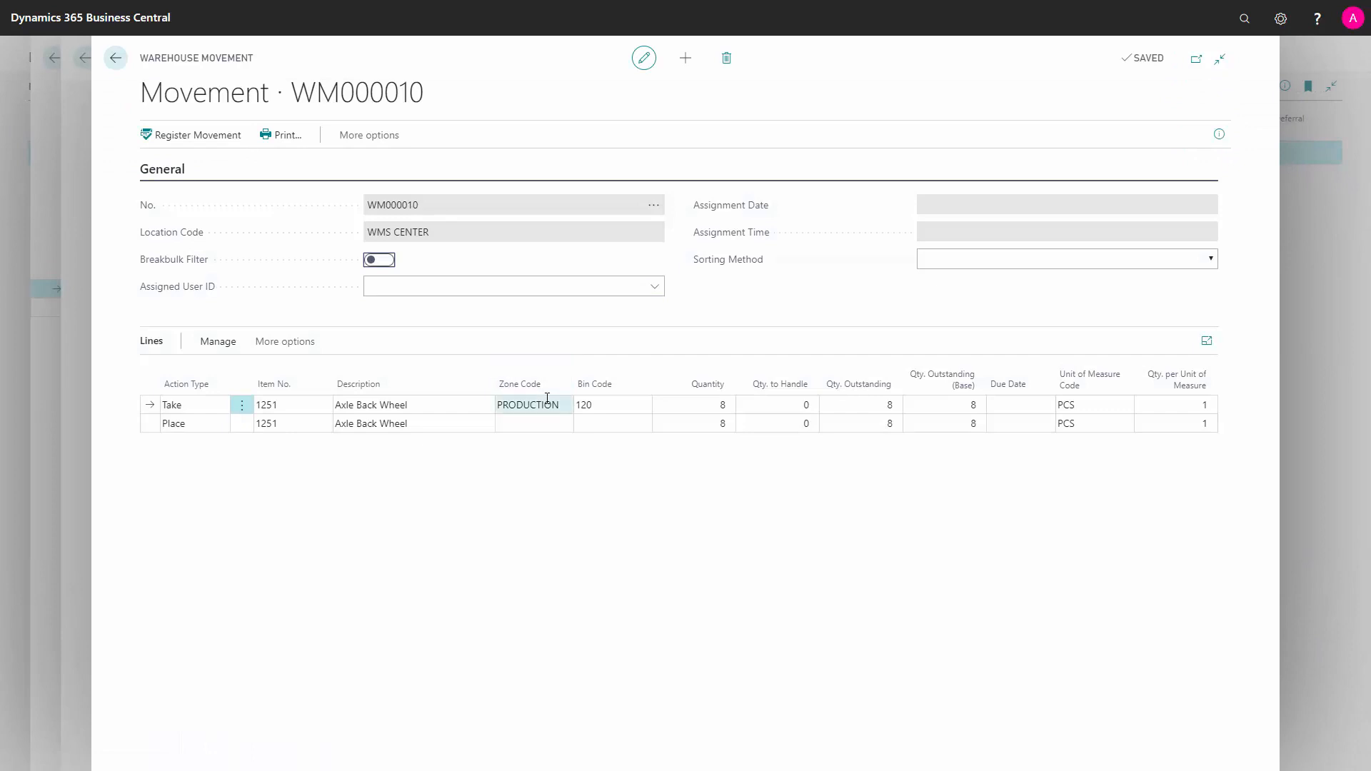
# Check the bin codes on the Take and Place lines, and delete the warehouse movement
pyautogui.click(615, 404)
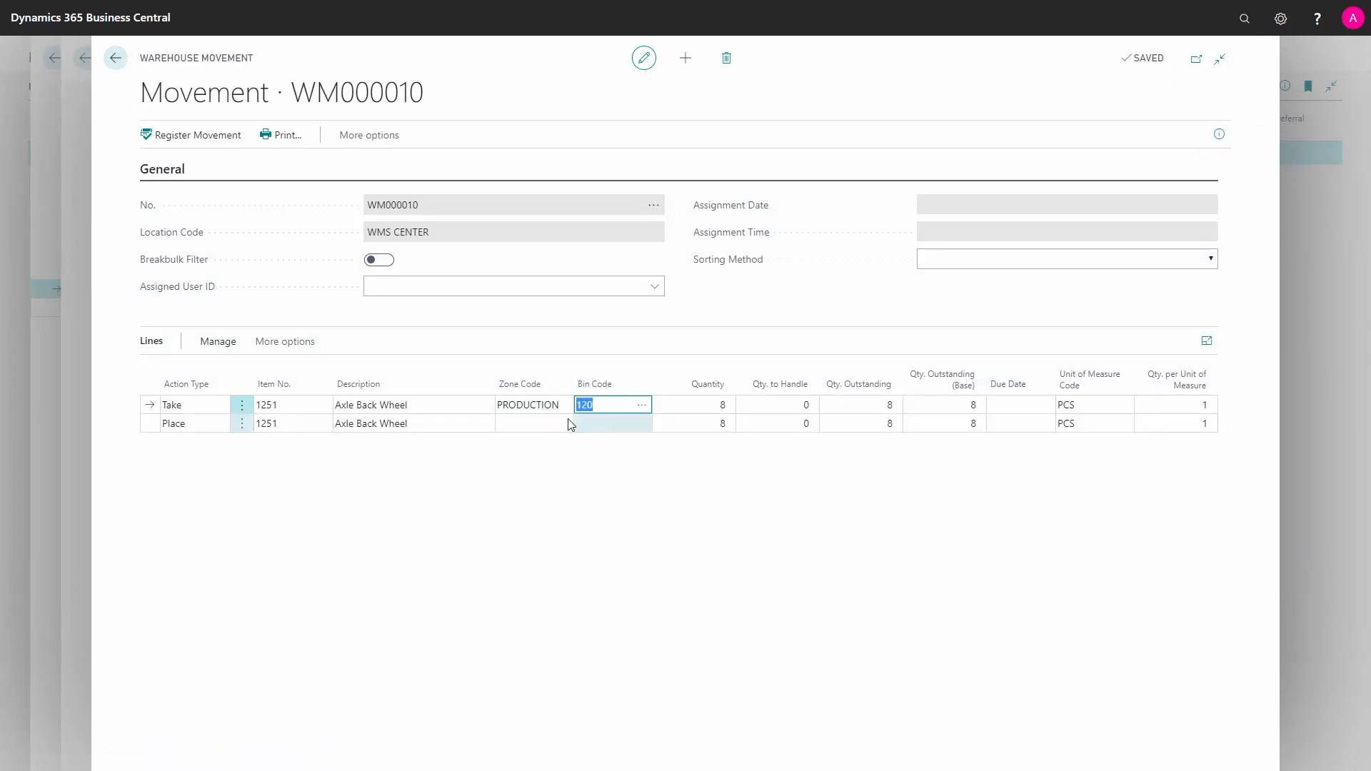
pyautogui.click(619, 424)
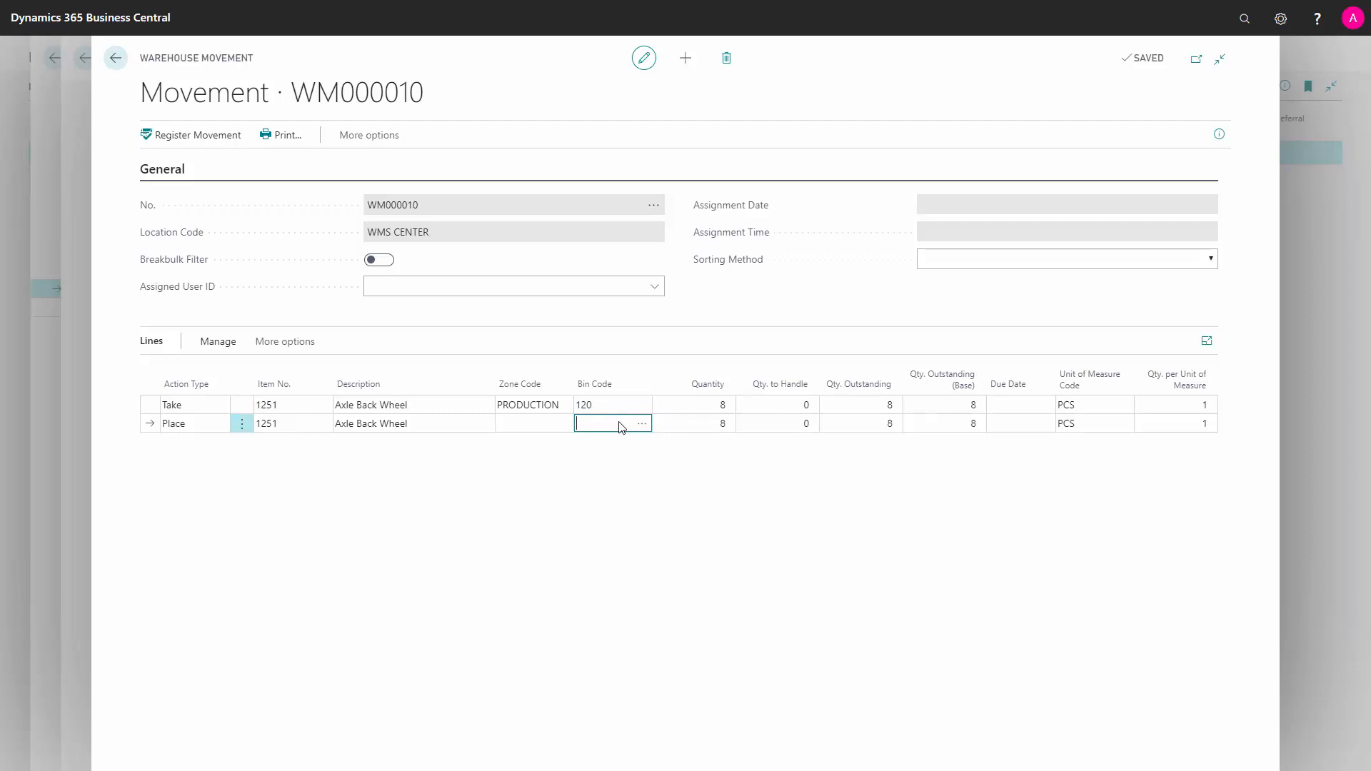
pyautogui.click(726, 59)
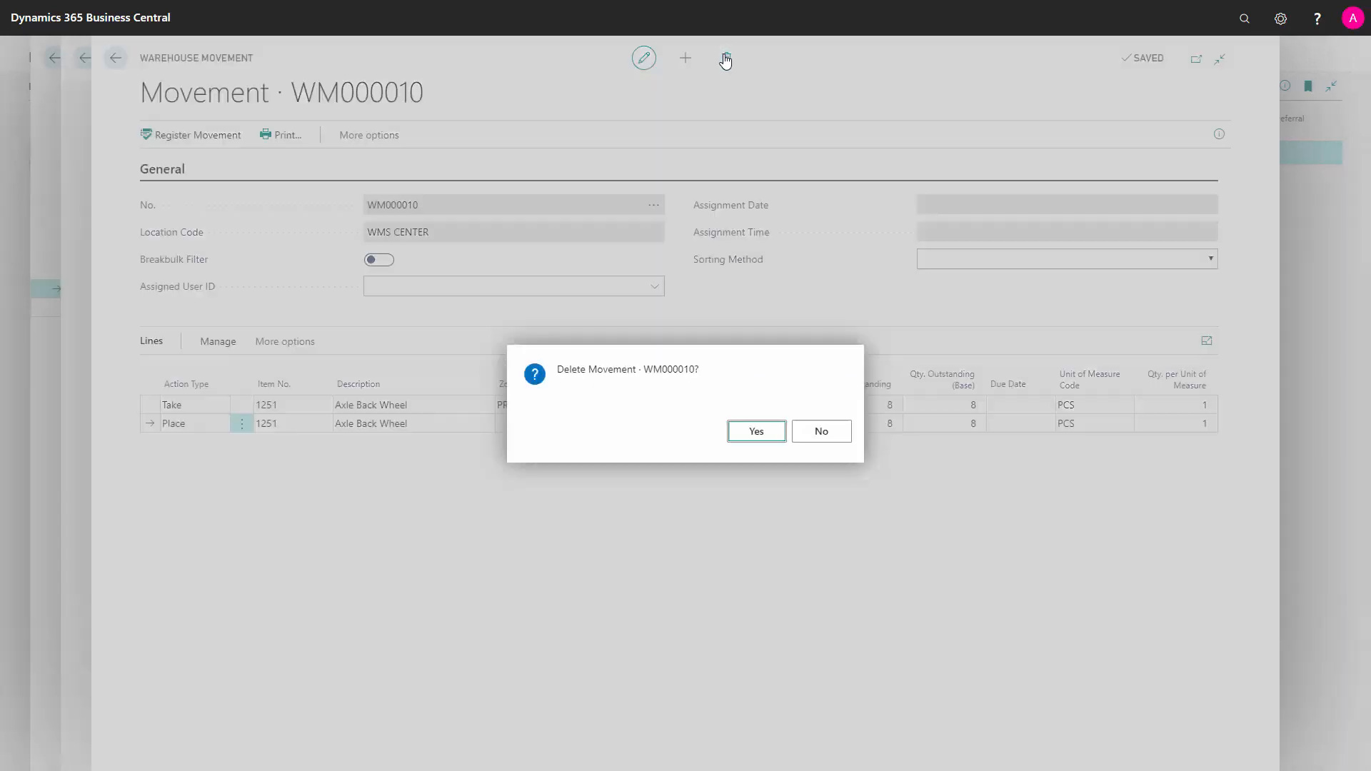
pyautogui.click(757, 431)
# Open the WMS CENTER document from the Warehouse Internal Put-aways list and check its from-bin code and the Axle Back Wheel quantity
pyautogui.click(1245, 22)
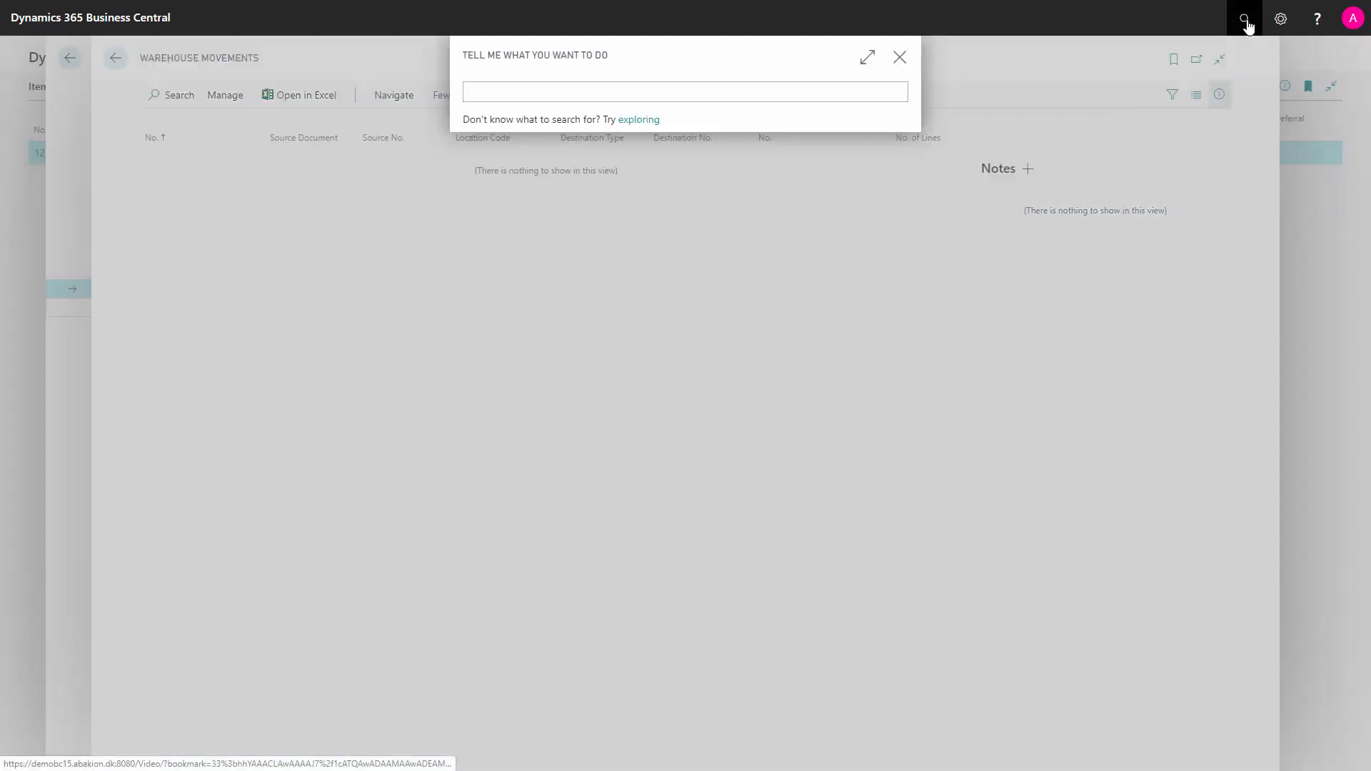
pyautogui.write('inte ')
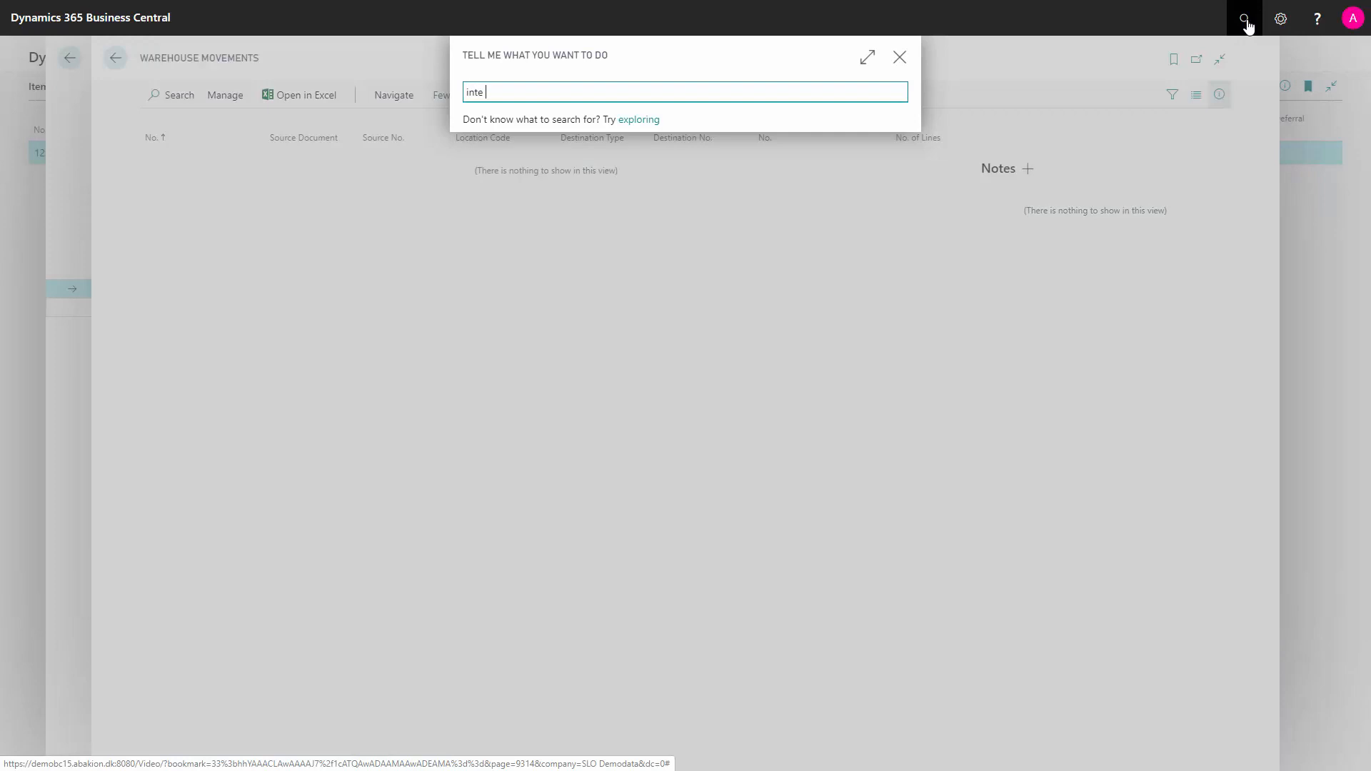
pyautogui.write('put')
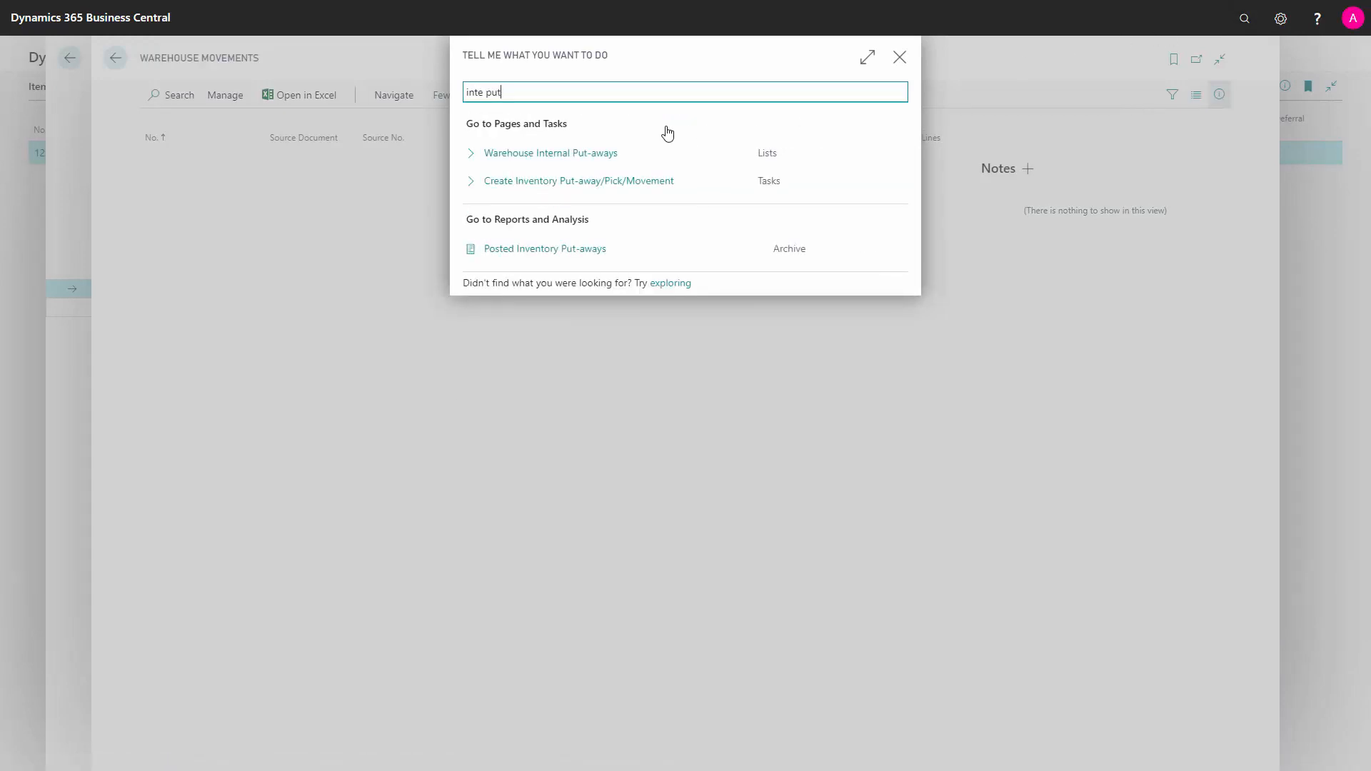
pyautogui.click(577, 153)
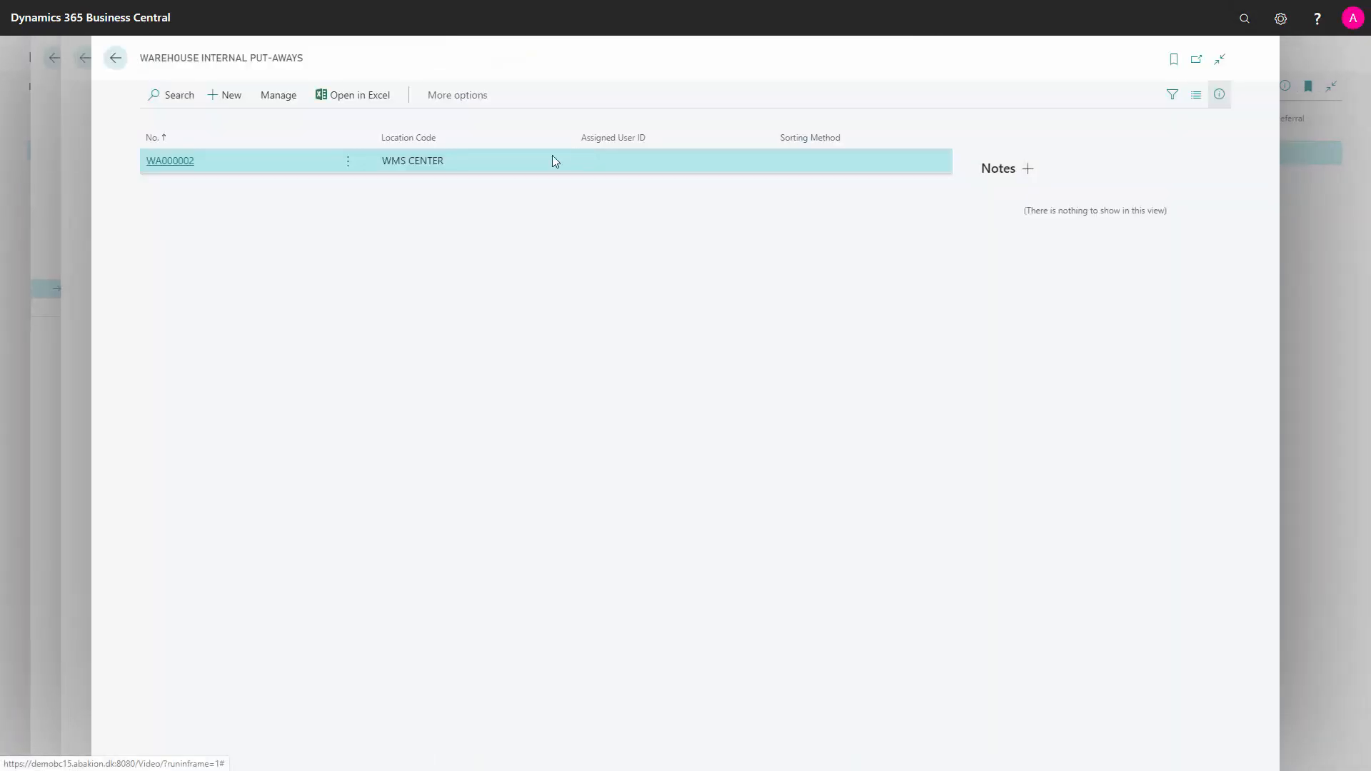
pyautogui.click(180, 162)
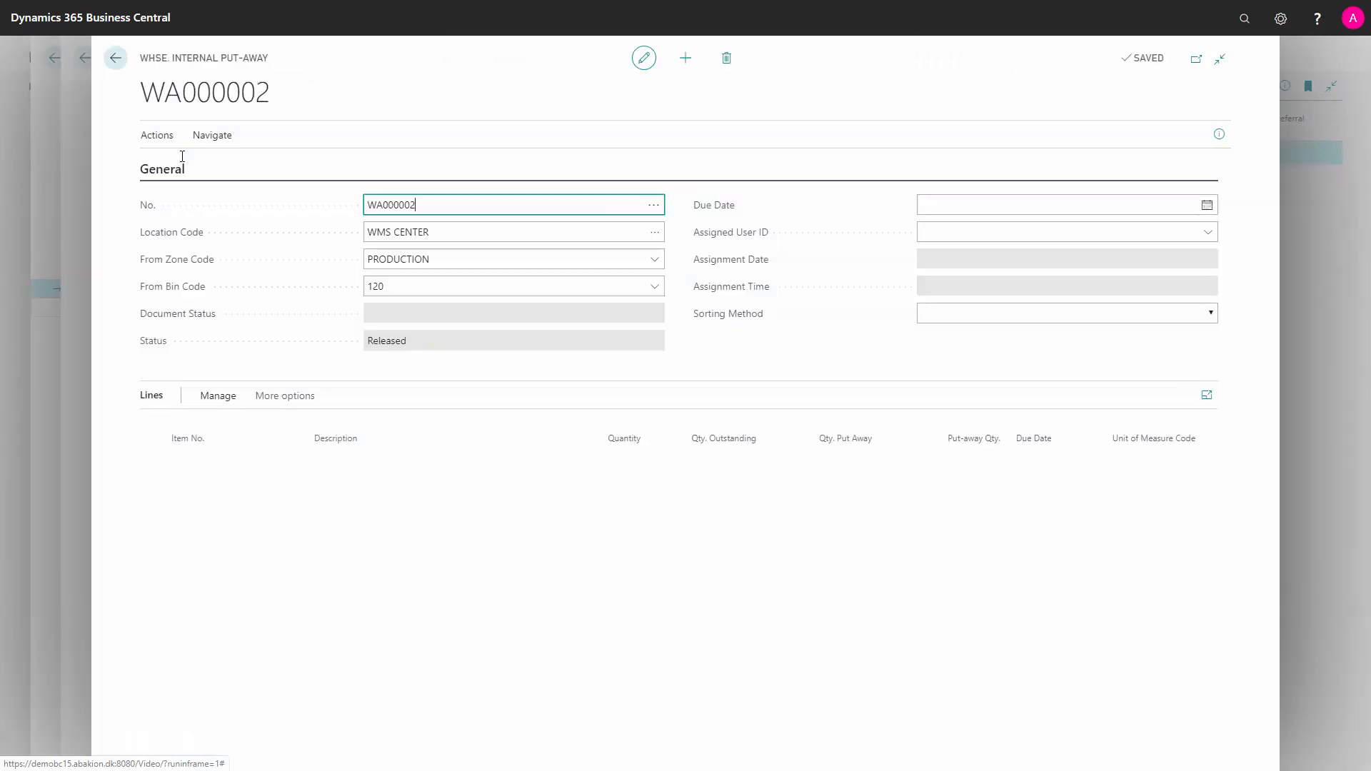
pyautogui.click(386, 292)
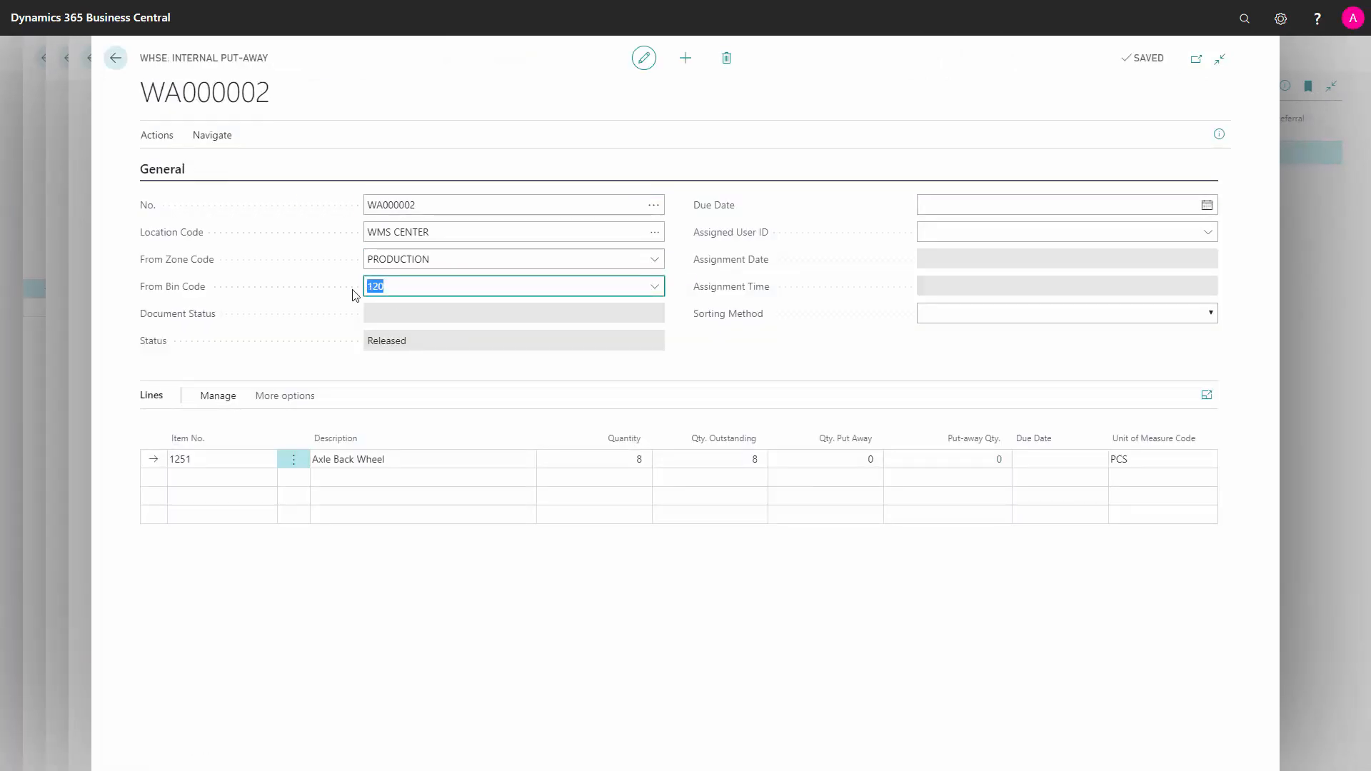
pyautogui.click(629, 464)
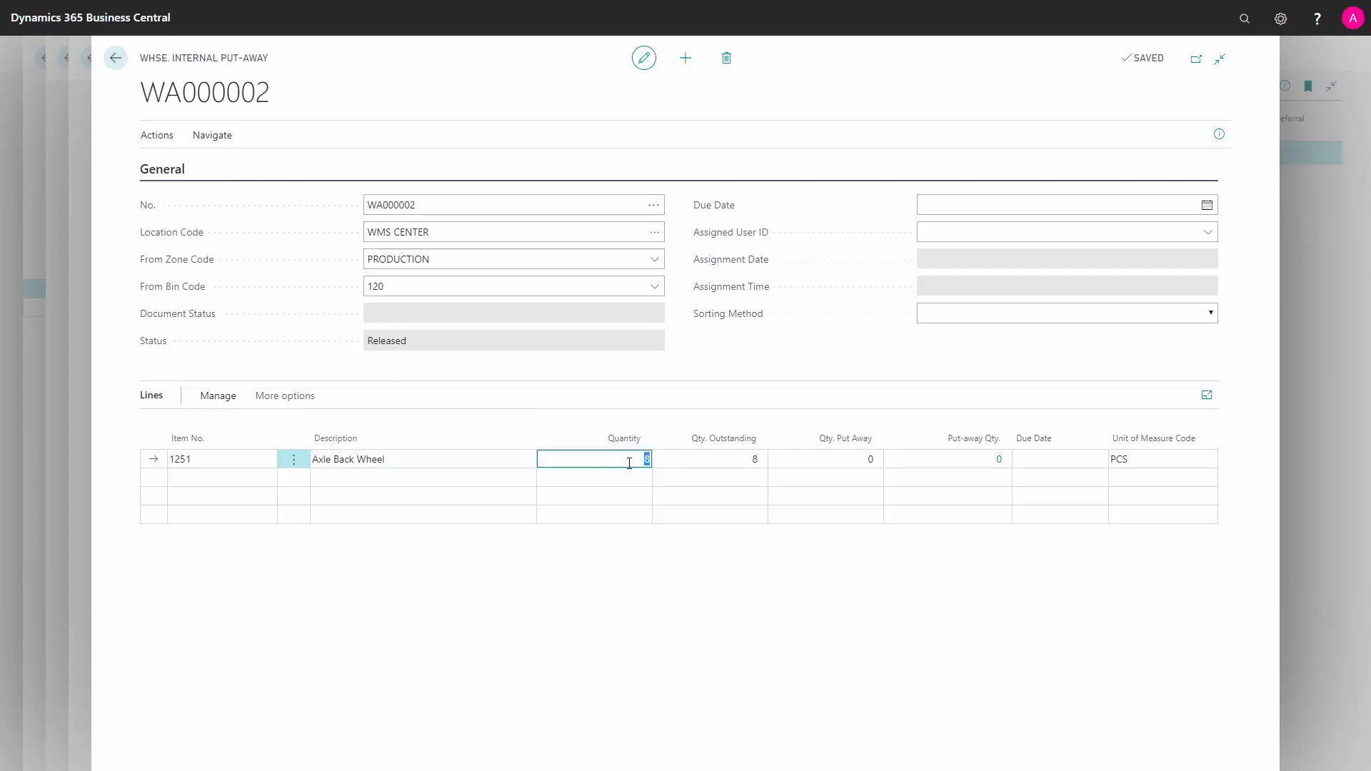
# Create a put-away from the warehouse internal put-away with the default options and acknowledge its creation
pyautogui.click(158, 137)
pyautogui.click(202, 165)
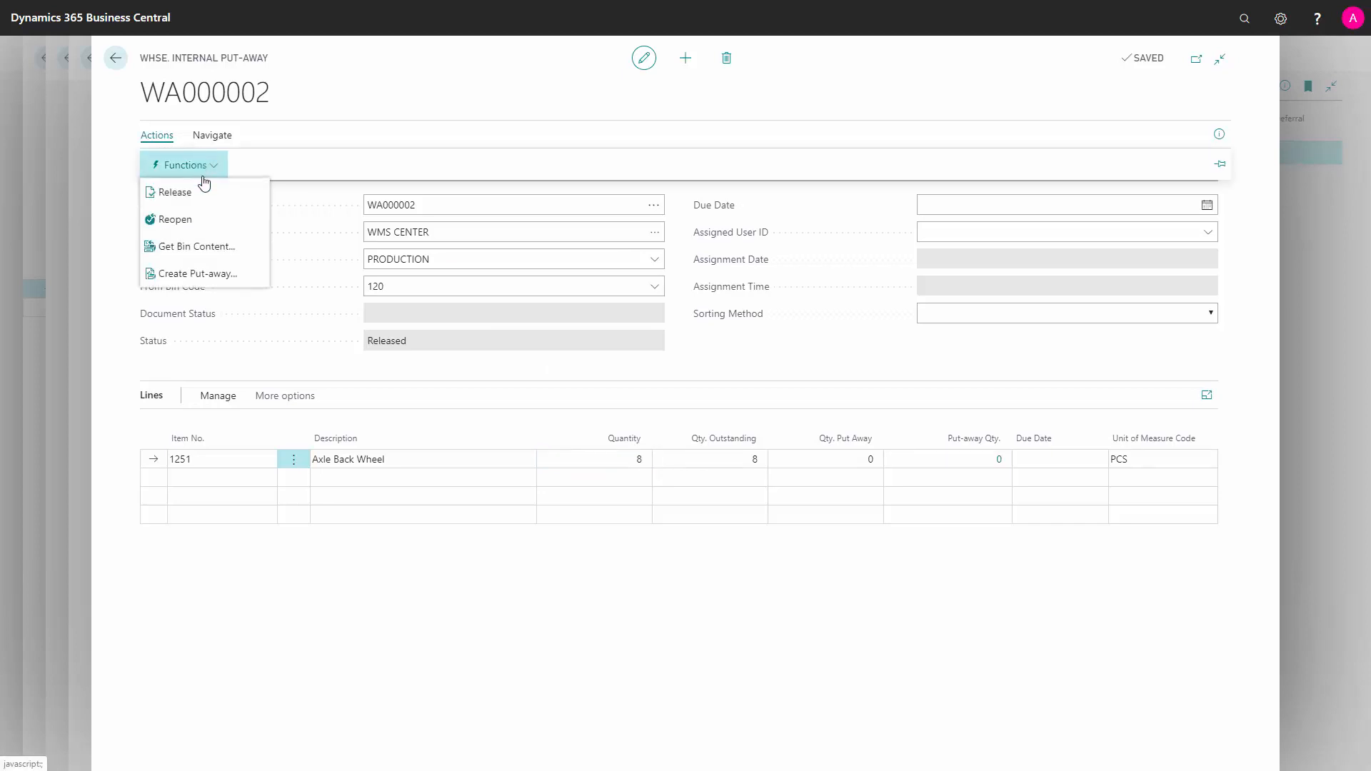
pyautogui.click(202, 275)
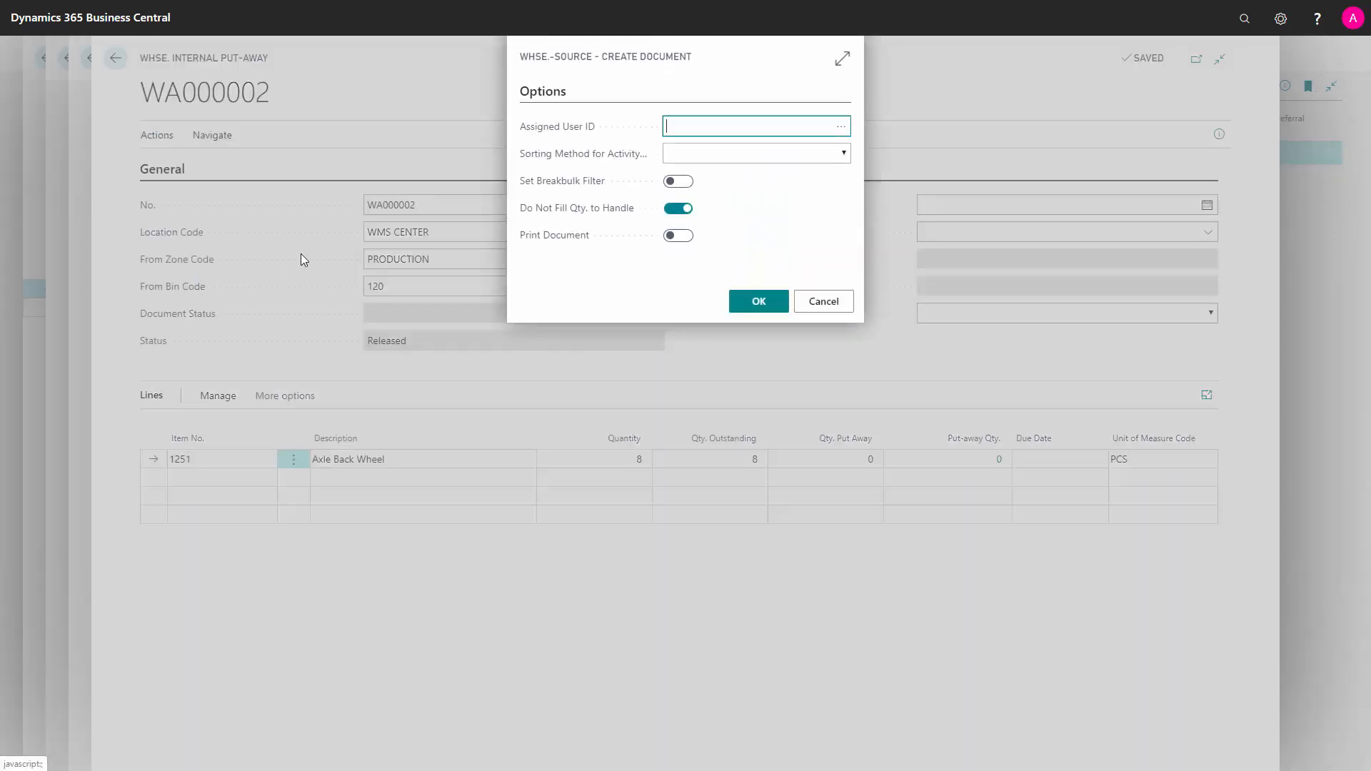
pyautogui.click(775, 300)
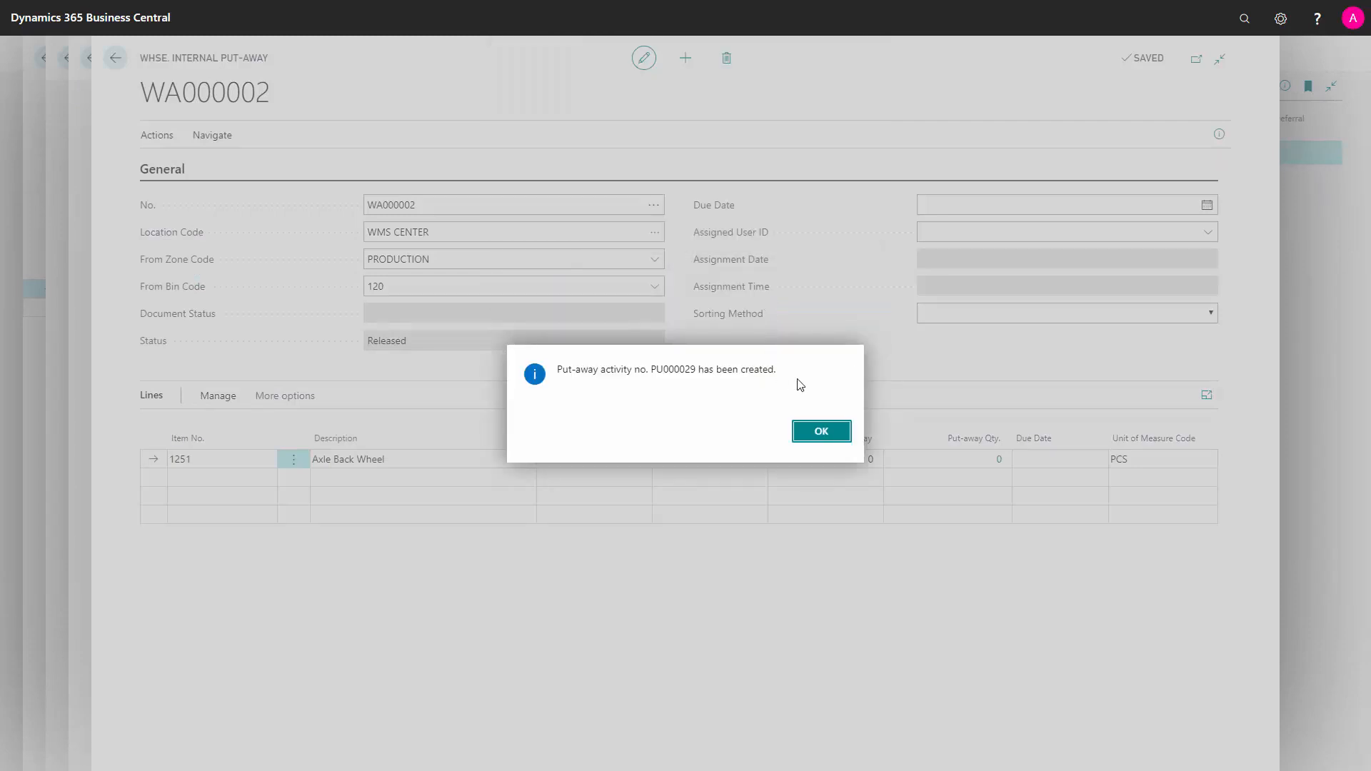
pyautogui.click(833, 440)
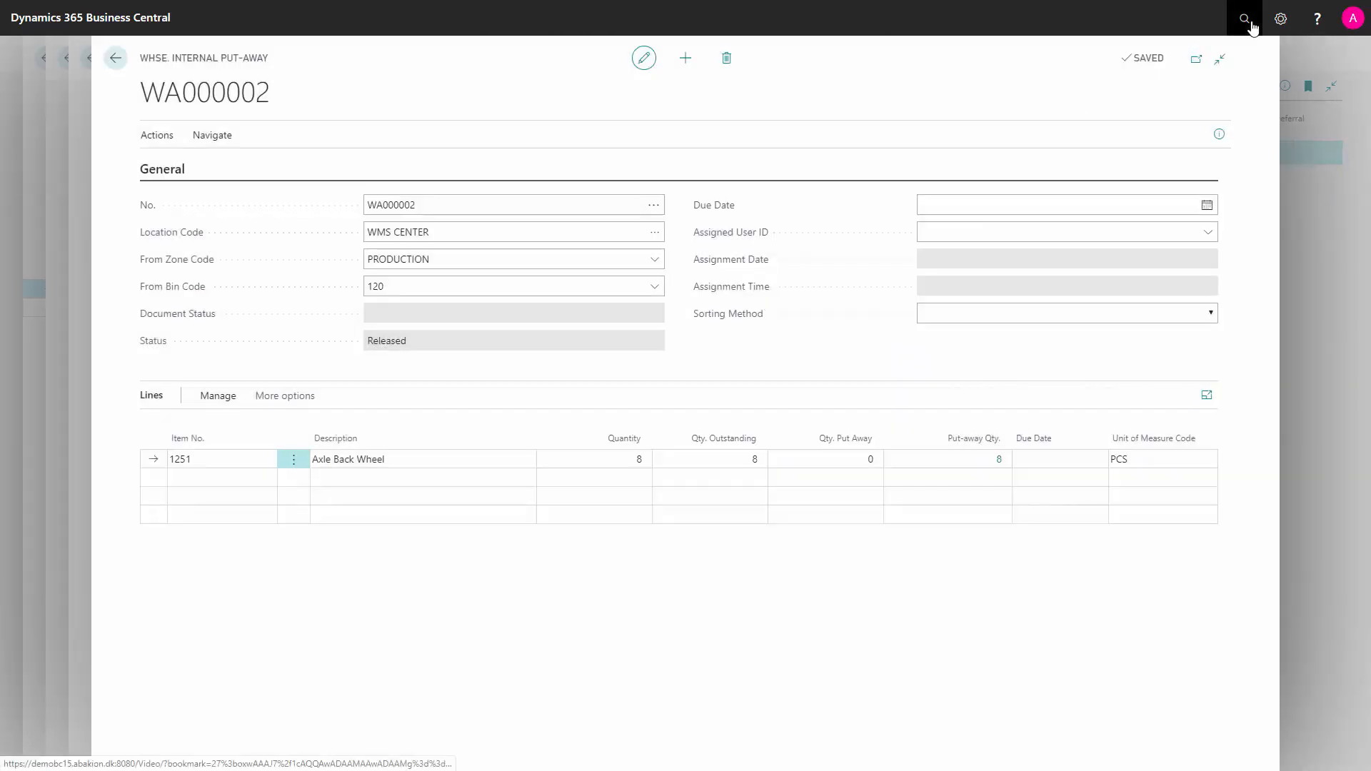
# Open the WMS CENTER put-away from the Warehouse Put-aways list and check the bin code on its Place line
pyautogui.click(1246, 21)
pyautogui.write('wa put')
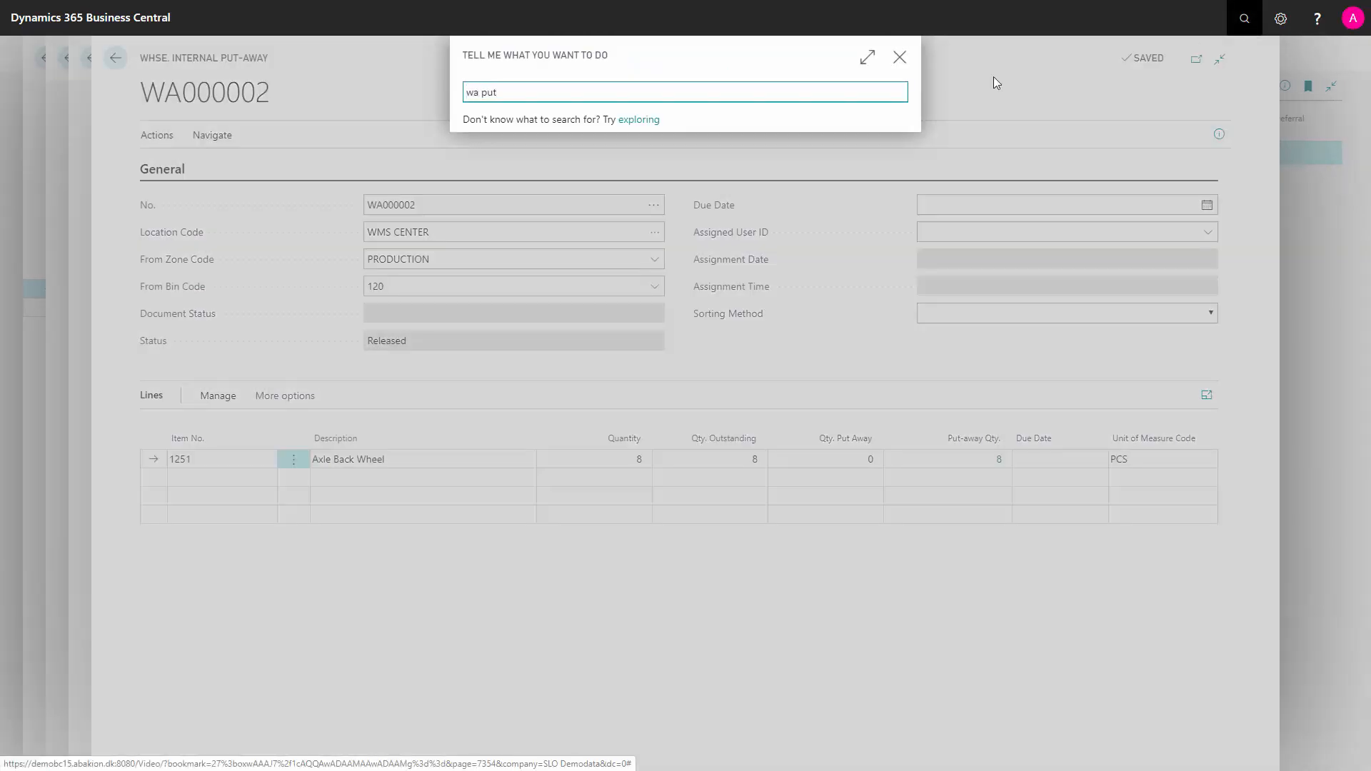
pyautogui.click(523, 334)
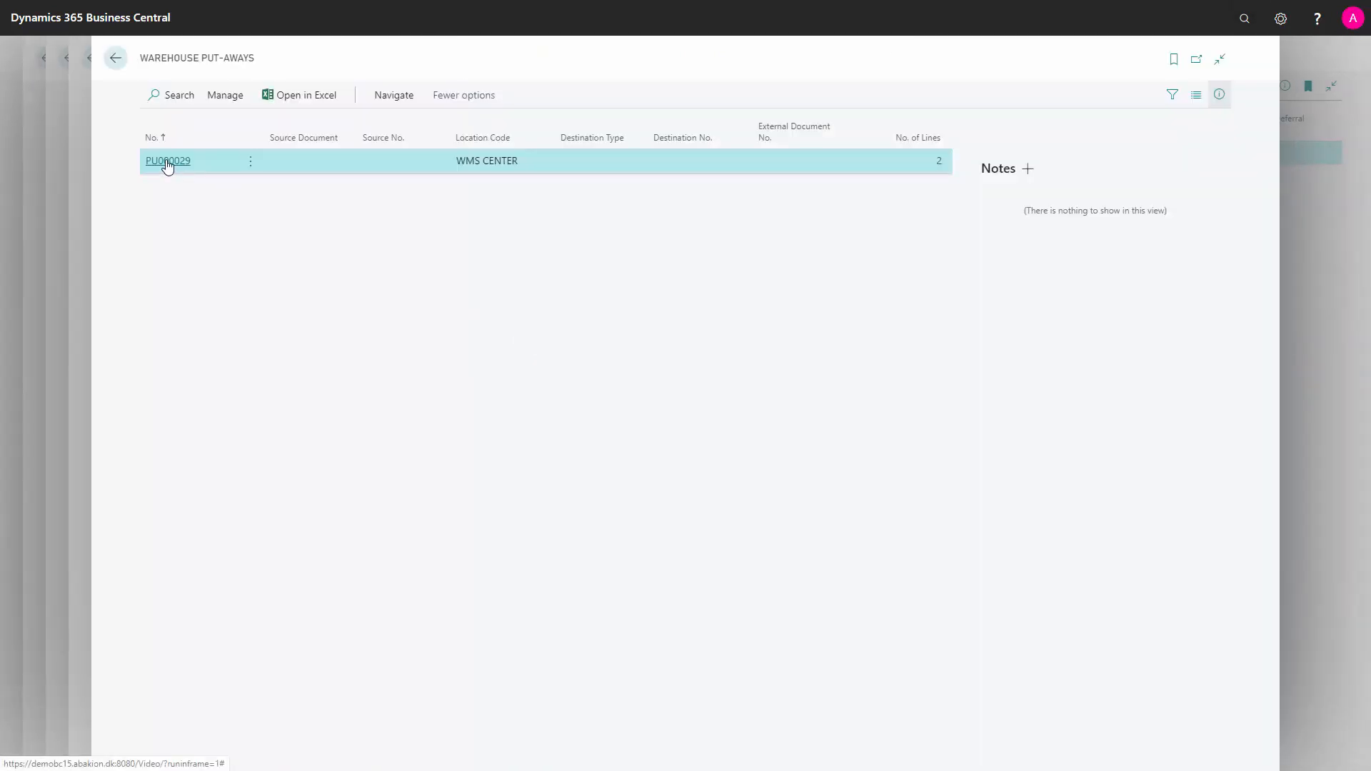
pyautogui.click(167, 162)
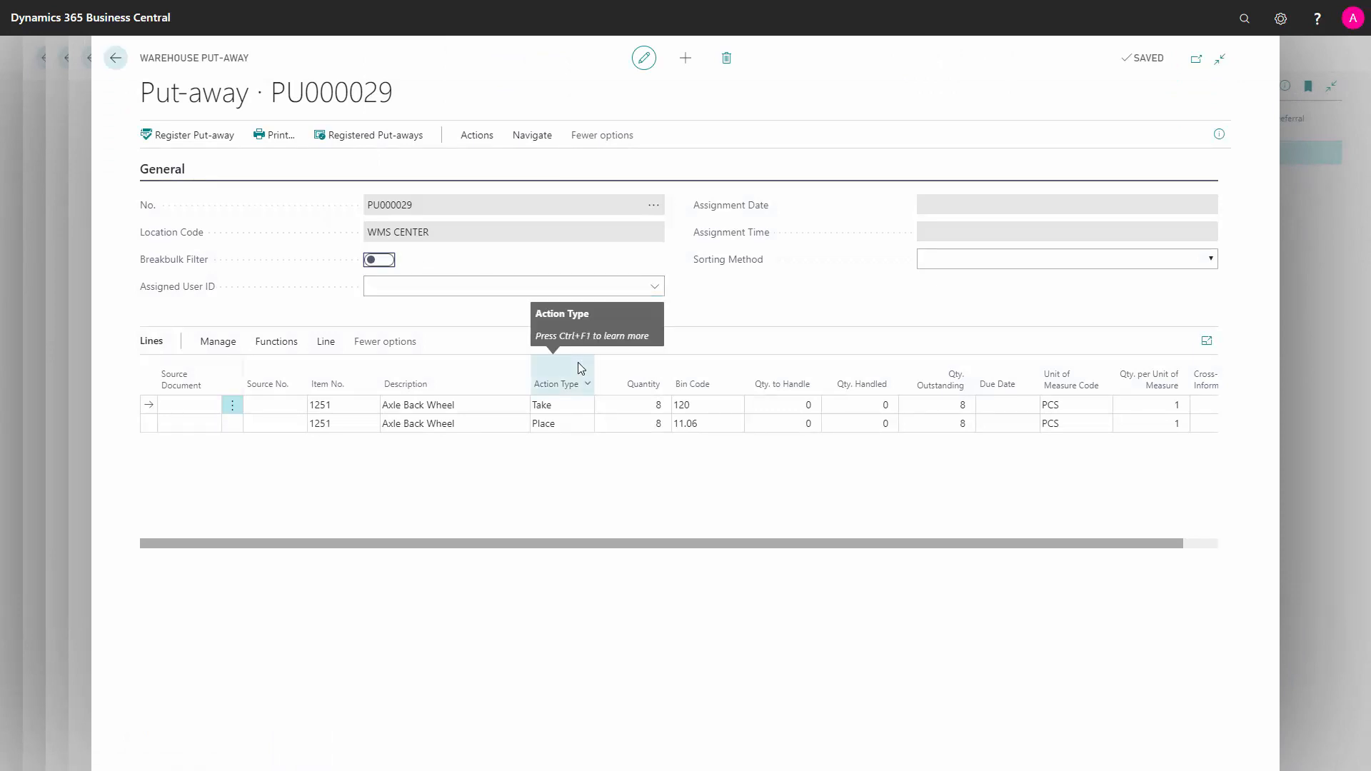
pyautogui.click(721, 425)
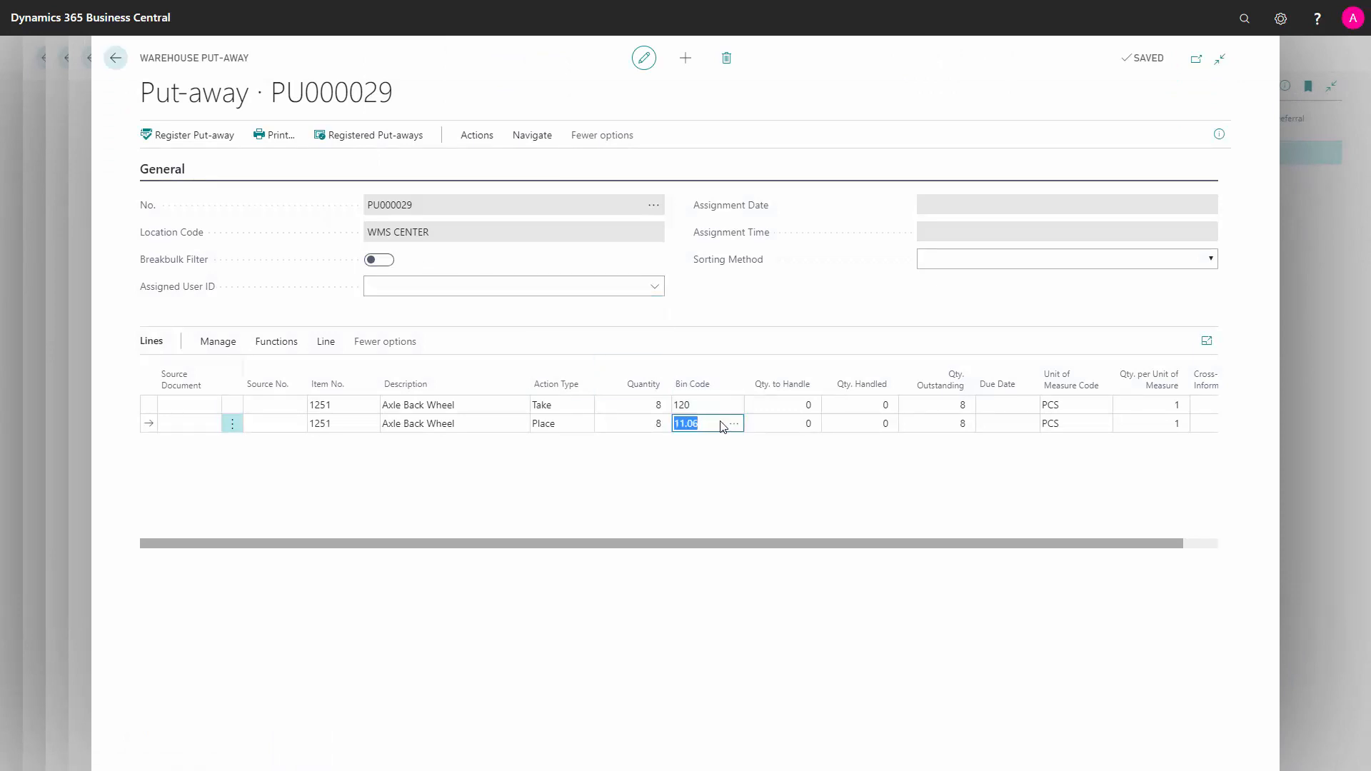